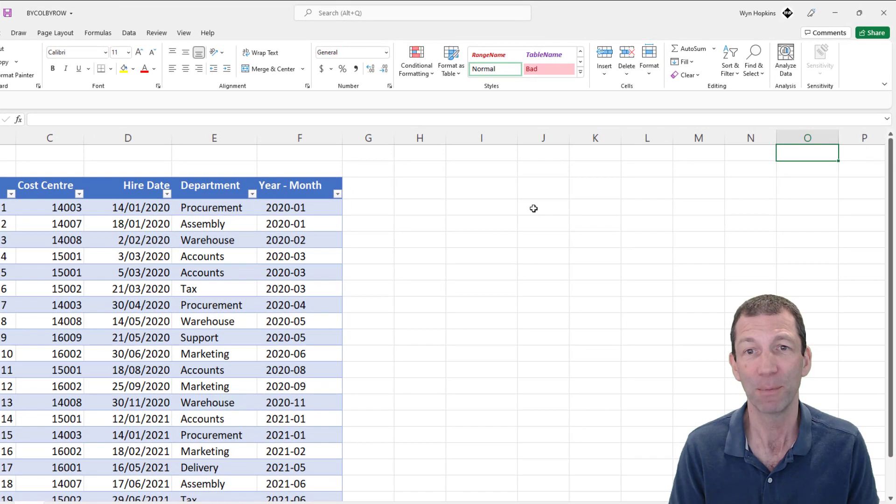
Step: Enter a UNIQUE formula in J4 that lists the distinct values of Table1's Department column
{"action": "left_click", "coordinate": [562, 201]}
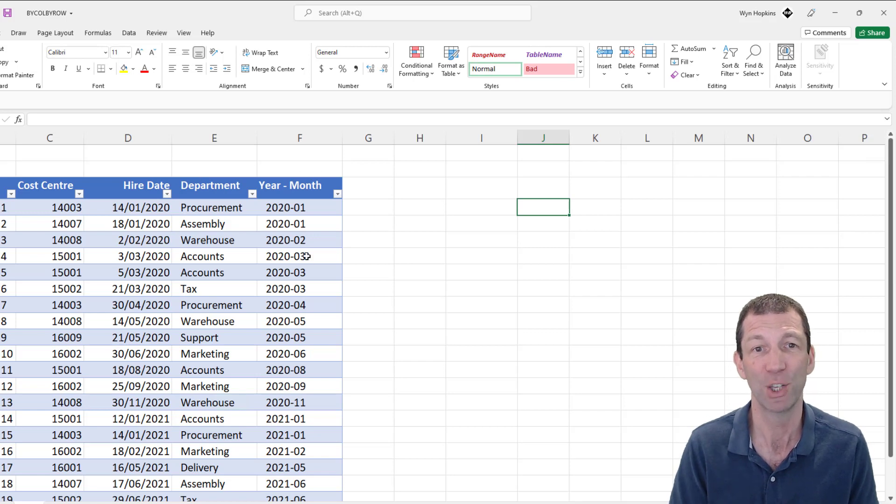
{"action": "type", "text": "=uni"}
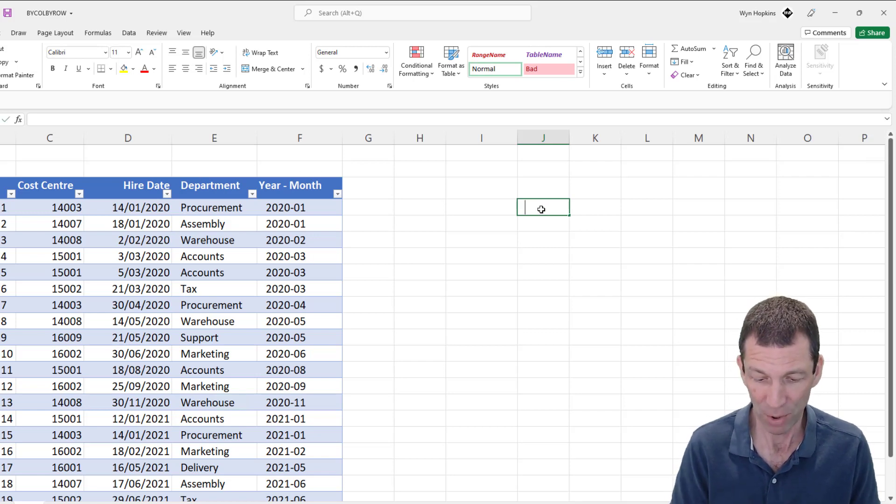
{"action": "key", "text": "Down"}
{"action": "key", "text": "Down"}
{"action": "key", "text": "Tab"}
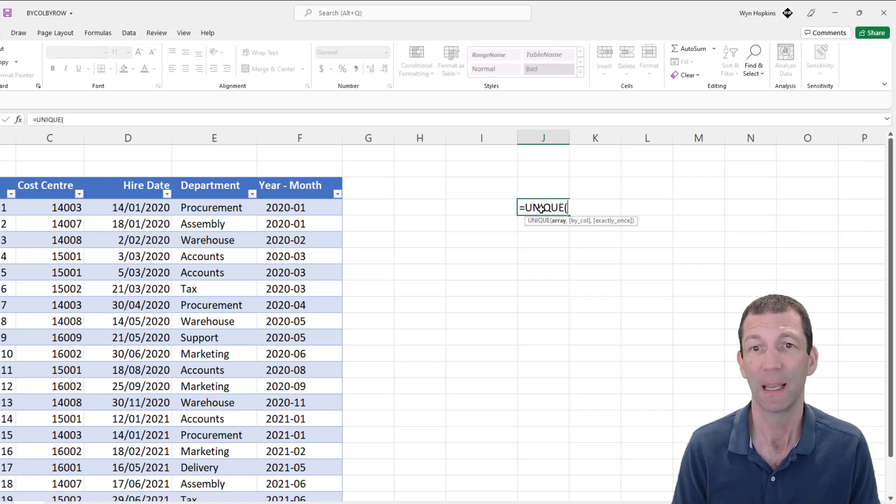
{"action": "left_click", "coordinate": [214, 177]}
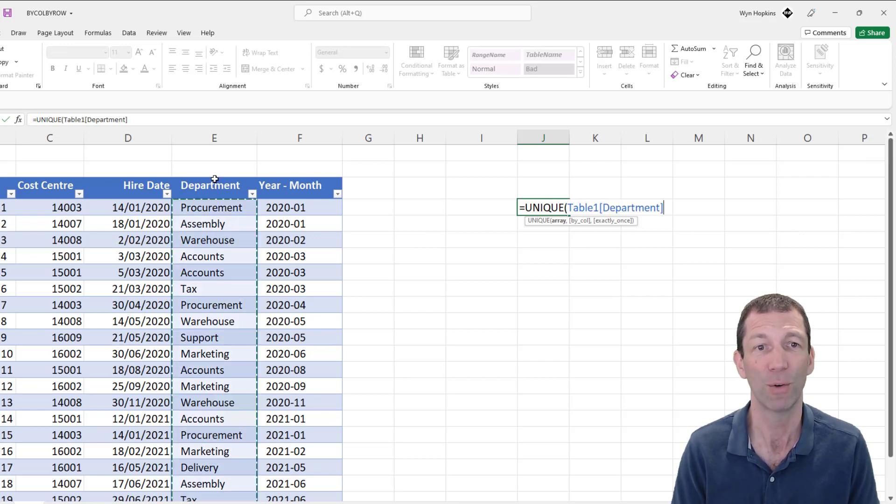
{"action": "key", "text": "Return"}
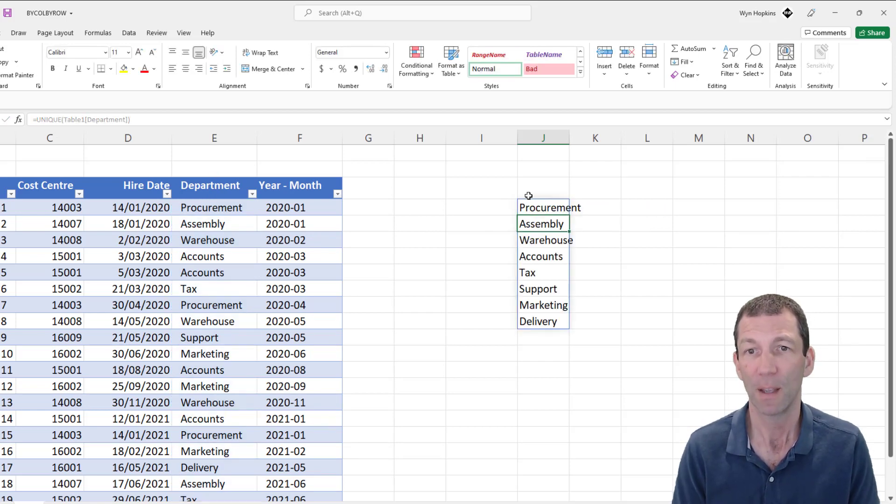
Step: Wrap the UNIQUE formula in J4 in SORT so the departments are listed alphabetically
{"action": "left_click", "coordinate": [545, 208]}
{"action": "double_click", "coordinate": [545, 208]}
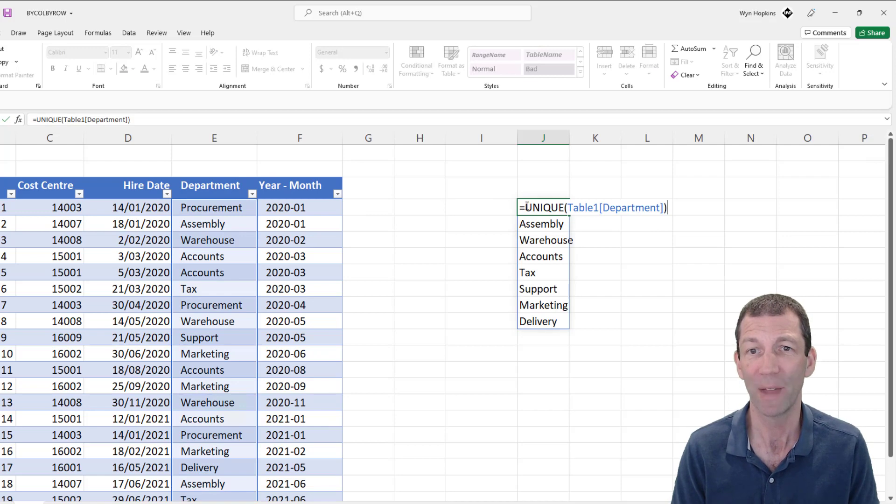
{"action": "type", "text": "SORT9"}
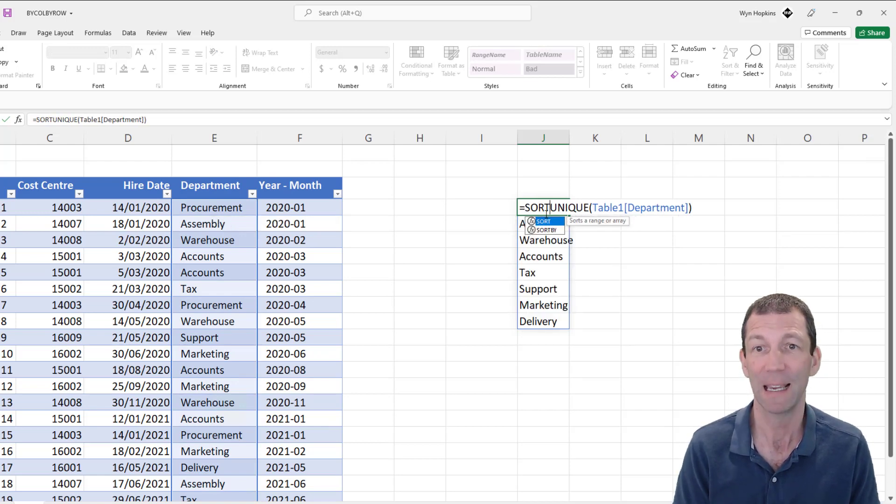
{"action": "key", "text": "BackSpace"}
{"action": "type", "text": "("}
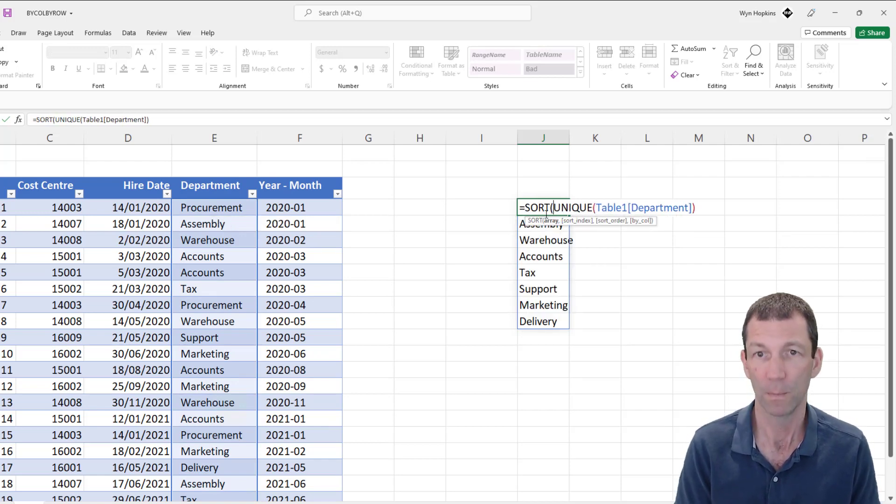
{"action": "left_click", "coordinate": [704, 208]}
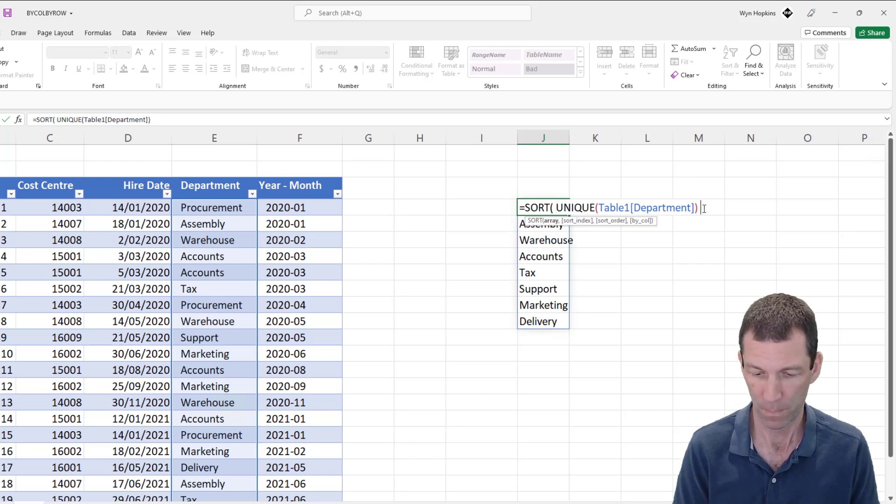
{"action": "type", "text": ")"}
{"action": "key", "text": "Return"}
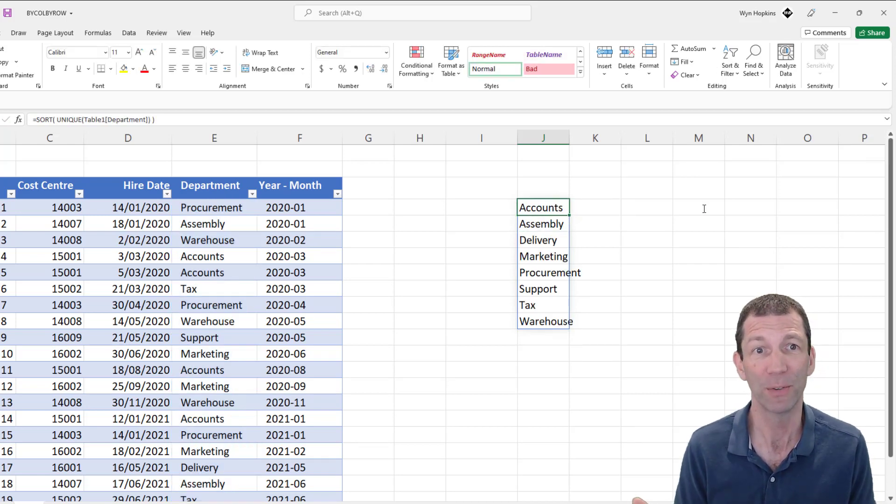
Step: Enter =TRANPOSE-style column headings in K3 using =TRANSPOSE( SORT( UNIQUE( Table1[Year - Month] ) ))
{"action": "key", "text": "Up"}
{"action": "key", "text": "Right"}
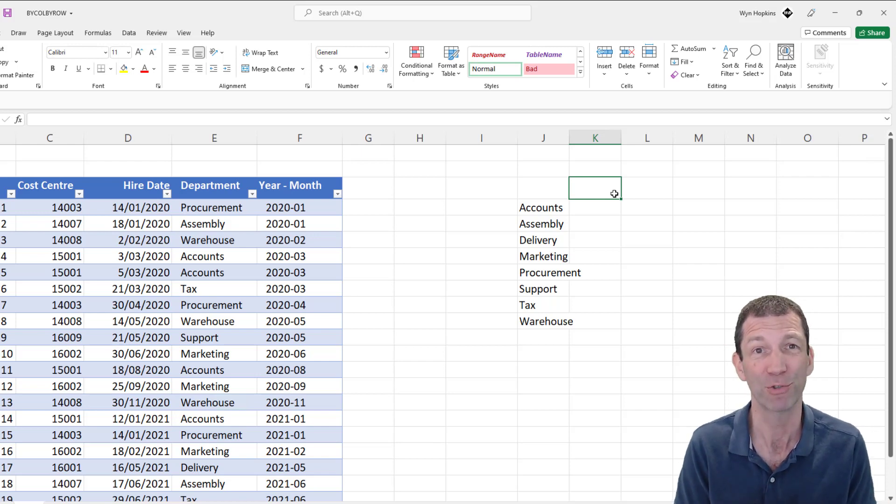
{"action": "type", "text": "uut"}
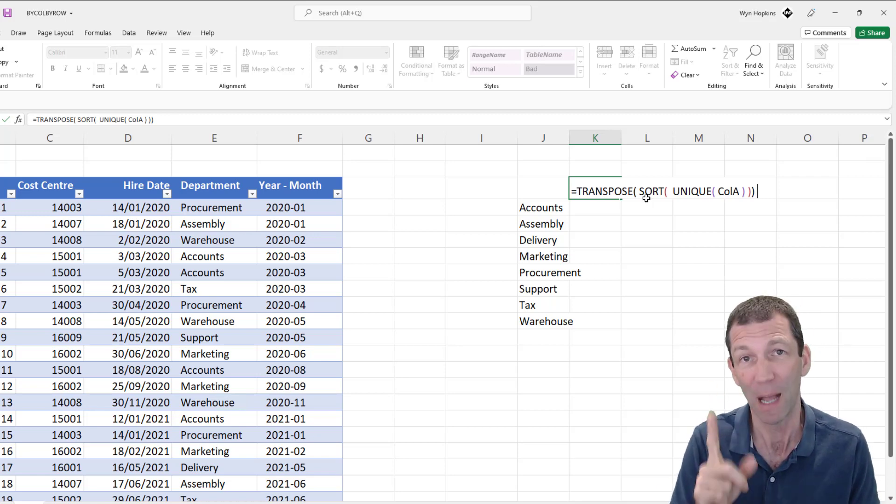
{"action": "double_click", "coordinate": [727, 191]}
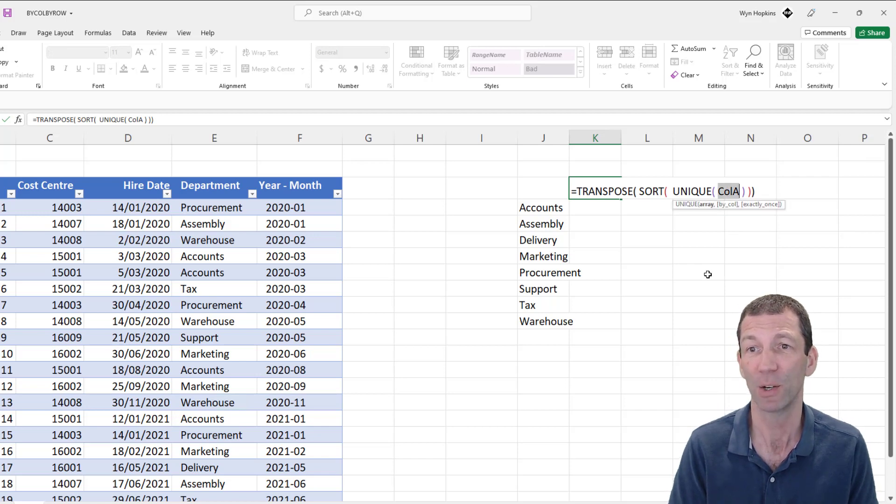
{"action": "left_click", "coordinate": [292, 178]}
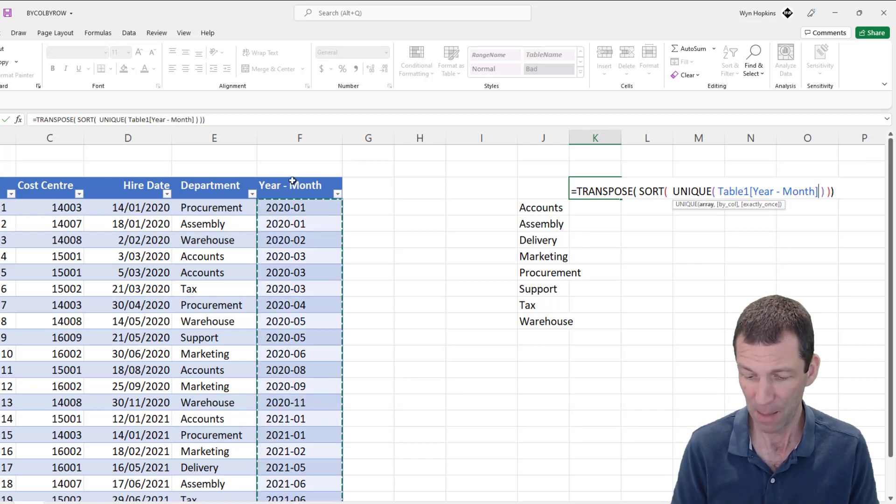
{"action": "key", "text": "ctrl+Return"}
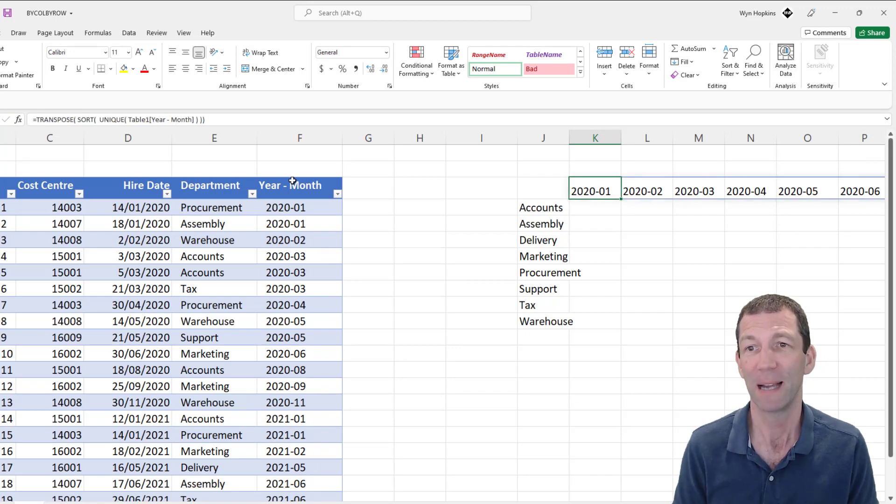
Step: Examine the spilled year-month headings across row 3
{"action": "key", "text": "Right"}
{"action": "key", "text": "Right"}
{"action": "key", "text": "Right"}
{"action": "key", "text": "Right"}
{"action": "key", "text": "Right"}
{"action": "key", "text": "Right"}
{"action": "key", "text": "Right"}
{"action": "key", "text": "Right"}
{"action": "key", "text": "Right"}
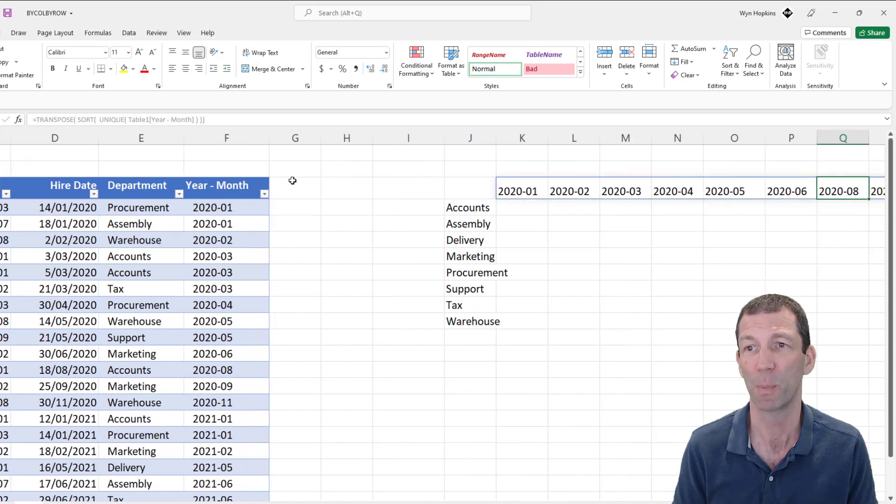
{"action": "key", "text": "Left"}
{"action": "key", "text": "Left"}
{"action": "key", "text": "Left"}
{"action": "key", "text": "Left"}
{"action": "key", "text": "Left"}
{"action": "key", "text": "Left"}
{"action": "key", "text": "Left"}
{"action": "key", "text": "Left"}
{"action": "key", "text": "Left"}
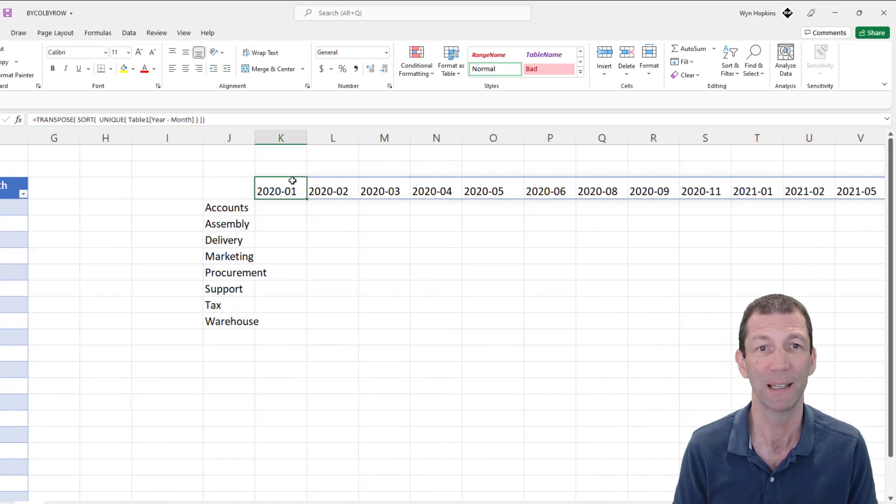
Step: Look back at the source table's Department and Year - Month columns, ending on the first results cell, K4
{"action": "key", "text": "Down"}
{"action": "key", "text": "Left"}
{"action": "key", "text": "Left"}
{"action": "key", "text": "Left"}
{"action": "key", "text": "Left"}
{"action": "key", "text": "Left"}
{"action": "key", "text": "Left"}
{"action": "key", "text": "Left"}
{"action": "key", "text": "Left"}
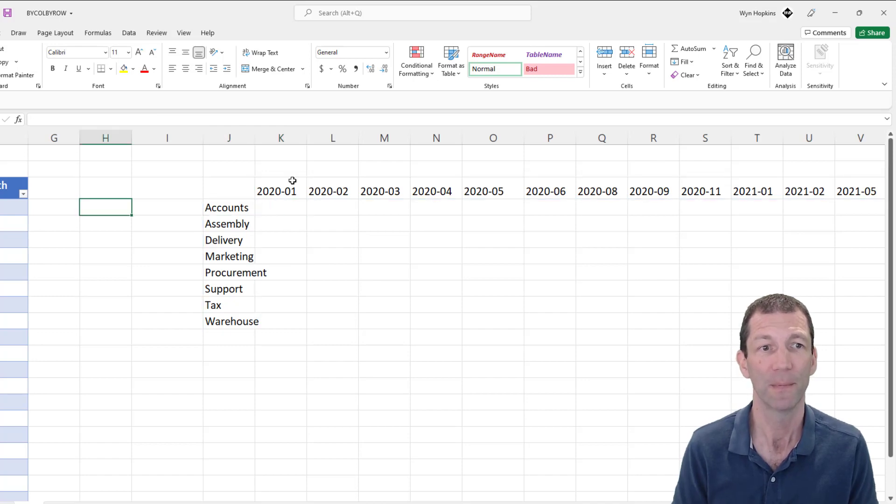
{"action": "key", "text": "Right"}
{"action": "key", "text": "Right"}
{"action": "key", "text": "Right"}
{"action": "key", "text": "Right"}
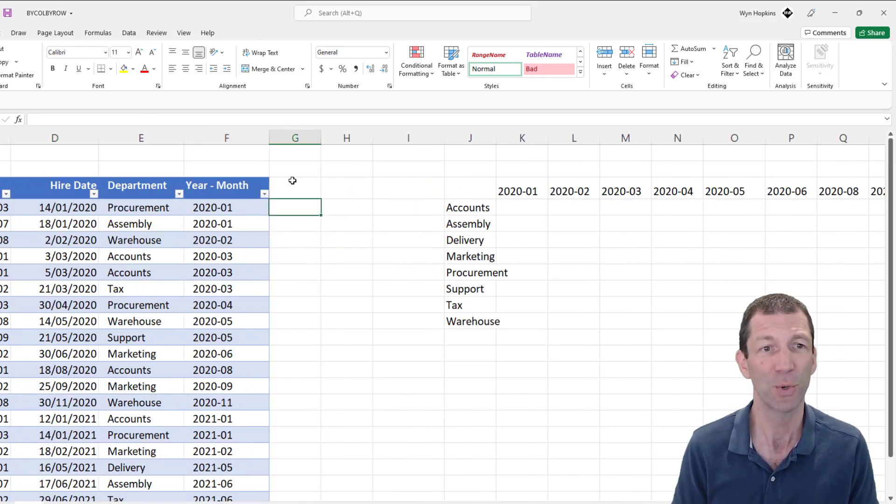
{"action": "key", "text": "Left"}
{"action": "key", "text": "Left"}
{"action": "key", "text": "Left"}
{"action": "key", "text": "Right"}
{"action": "key", "text": "Right"}
{"action": "key", "text": "Right"}
{"action": "key", "text": "Right"}
{"action": "key", "text": "Right"}
{"action": "key", "text": "Right"}
{"action": "key", "text": "Right"}
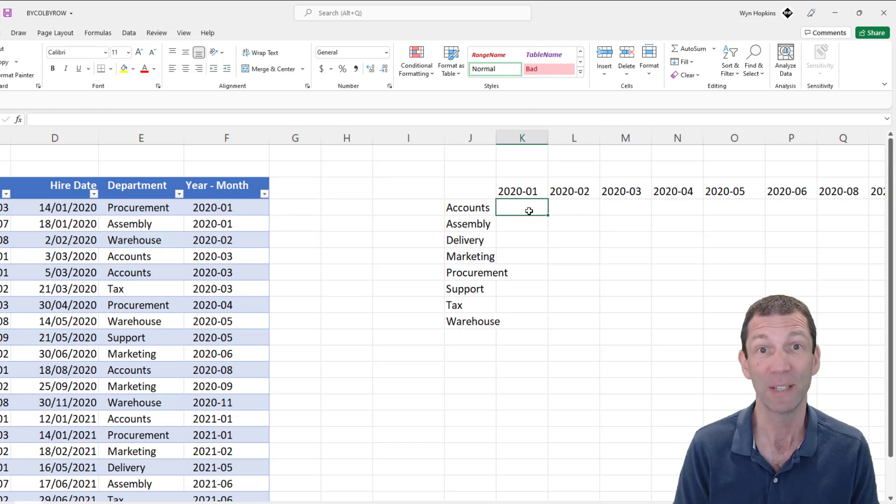
Step: Start a COUNTIFS formula in K4 that matches Table1's Department column against the spilled department list J4#
{"action": "type", "text": "=countif"}
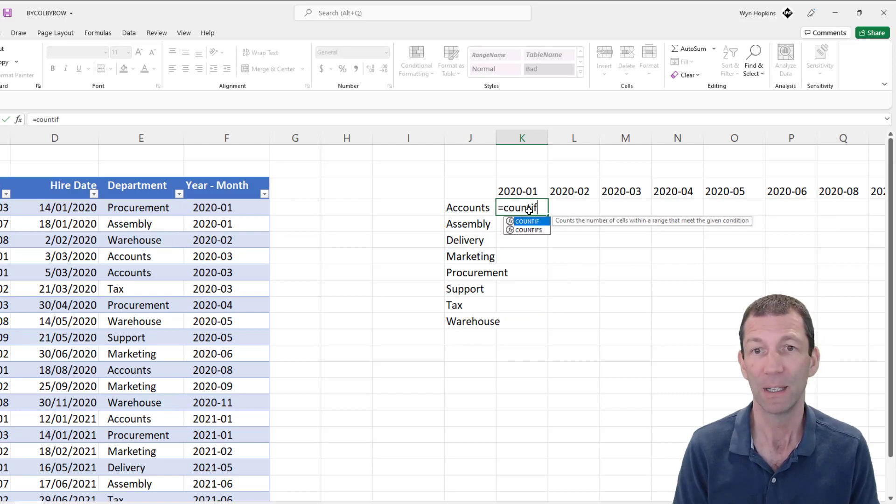
{"action": "key", "text": "Down"}
{"action": "key", "text": "Tab"}
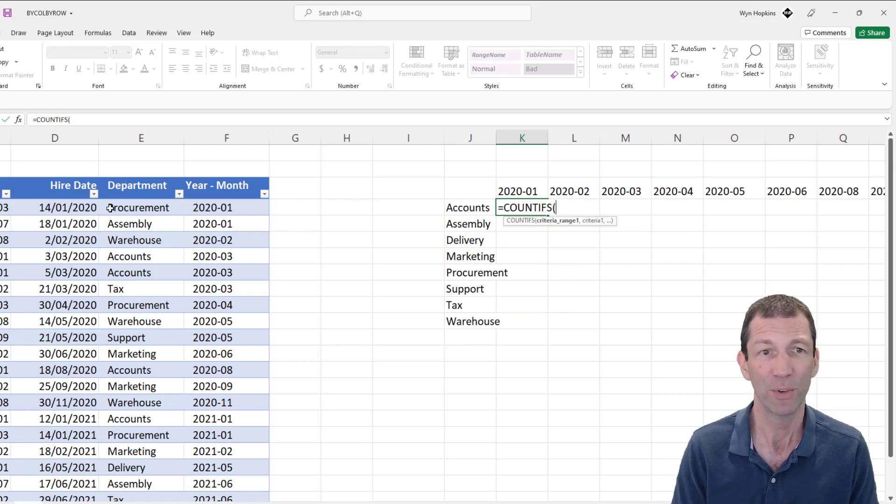
{"action": "left_click", "coordinate": [129, 179]}
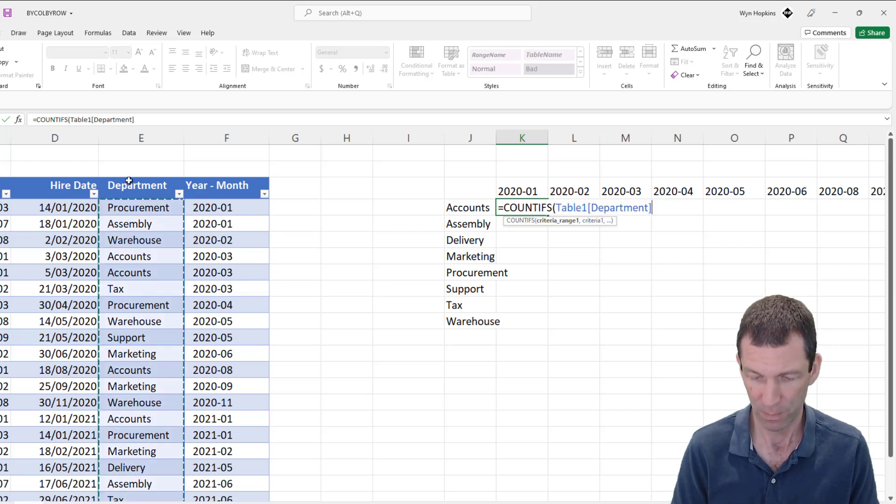
{"action": "type", "text": ","}
{"action": "left_click", "coordinate": [477, 207]}
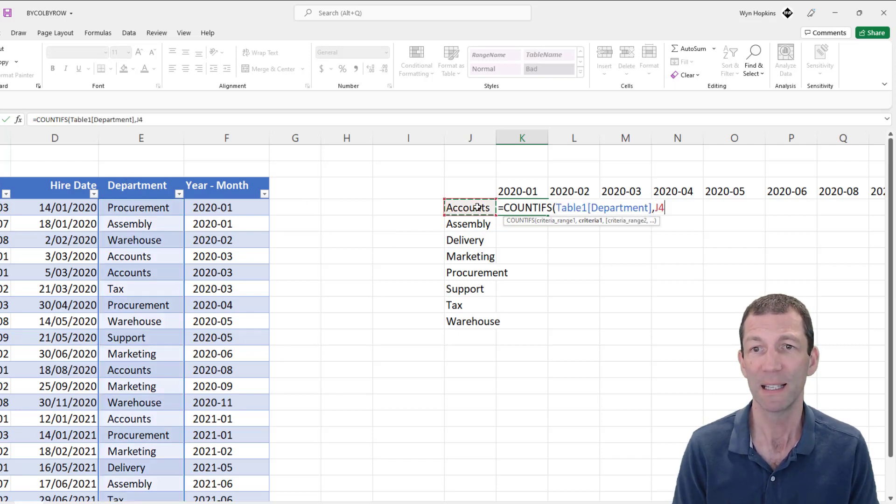
{"action": "type", "text": "#"}
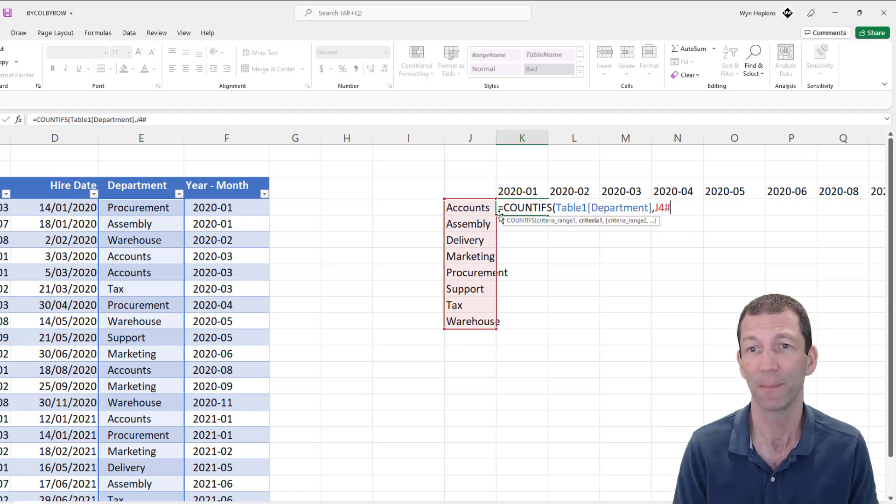
Step: Add Table1's Year - Month column matched against K3# as the second COUNTIFS condition and enter the formula in K4
{"action": "type", "text": ","}
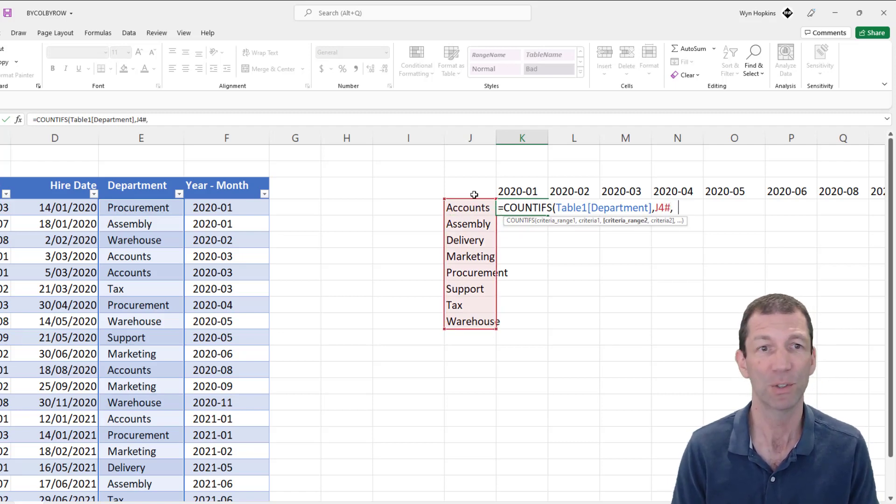
{"action": "left_click", "coordinate": [220, 176]}
{"action": "type", "text": ","}
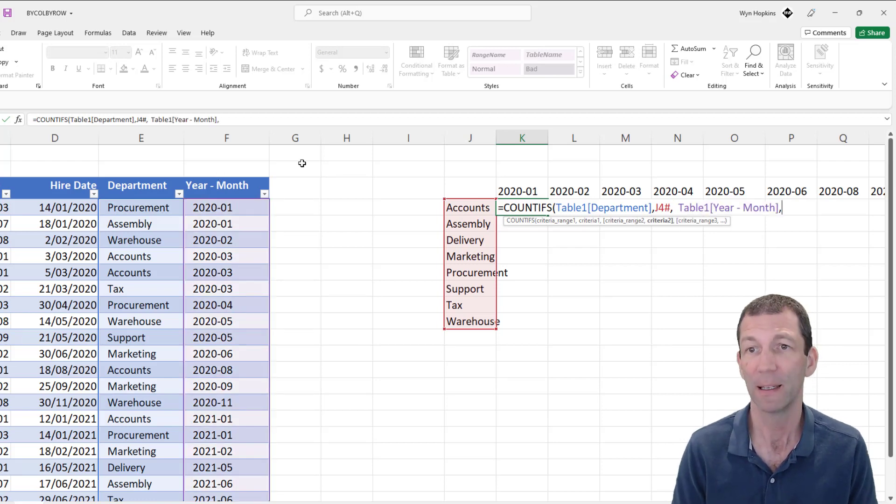
{"action": "left_click", "coordinate": [523, 192]}
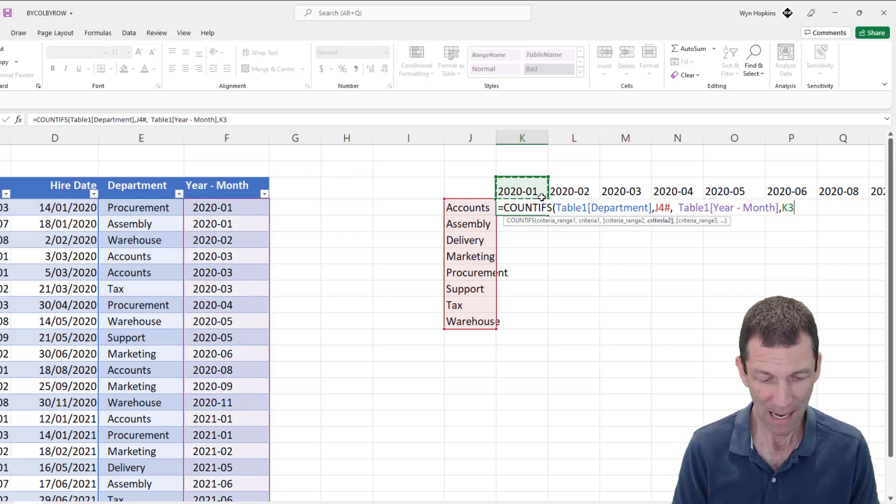
{"action": "type", "text": "#"}
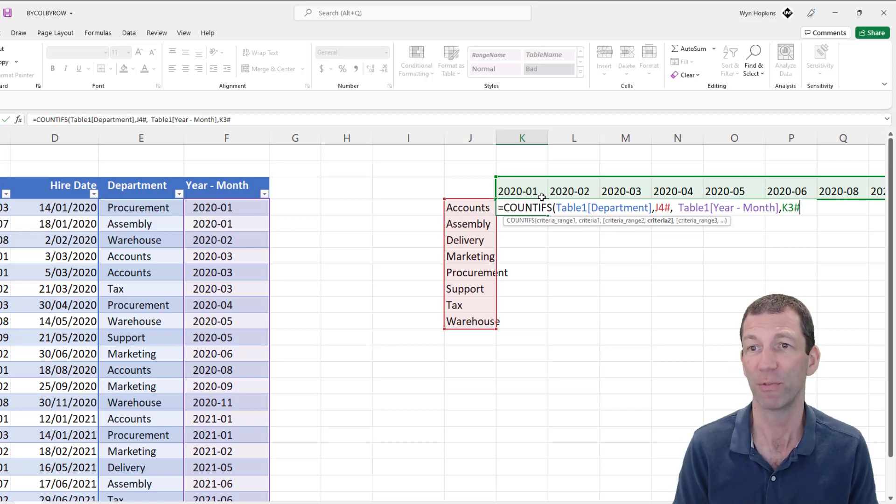
{"action": "type", "text": ")"}
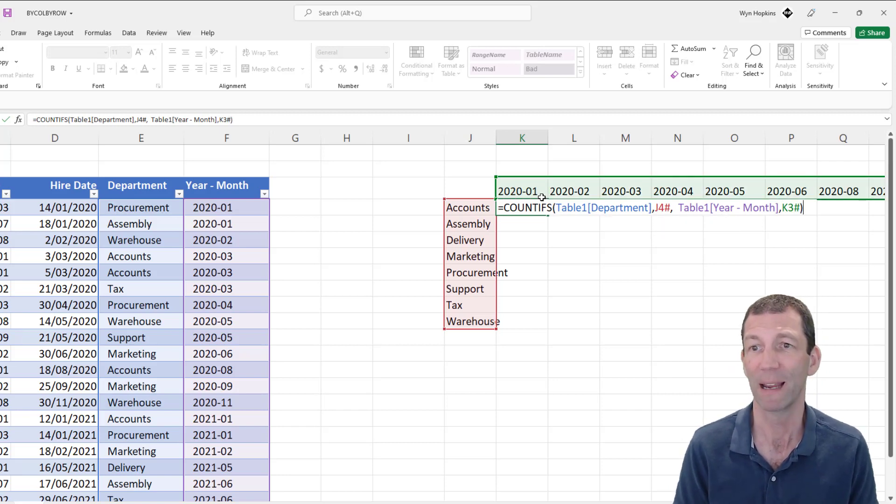
{"action": "key", "text": "ctrl+Return"}
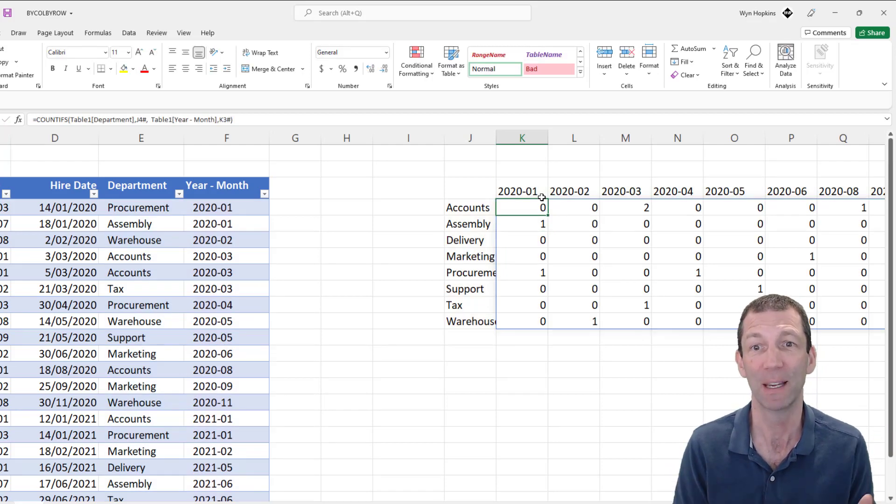
Step: Enter the text "asdasdadsklj" in cell L6 inside the spilled COUNTIFS results
{"action": "key", "text": "Down"}
{"action": "key", "text": "Down"}
{"action": "key", "text": "Right"}
{"action": "type", "text": "asdasdadsklj"}
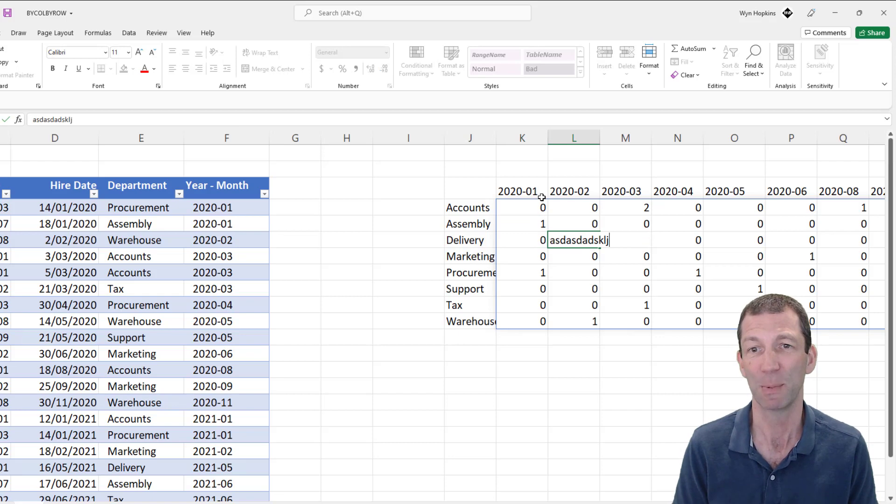
{"action": "key", "text": "Return"}
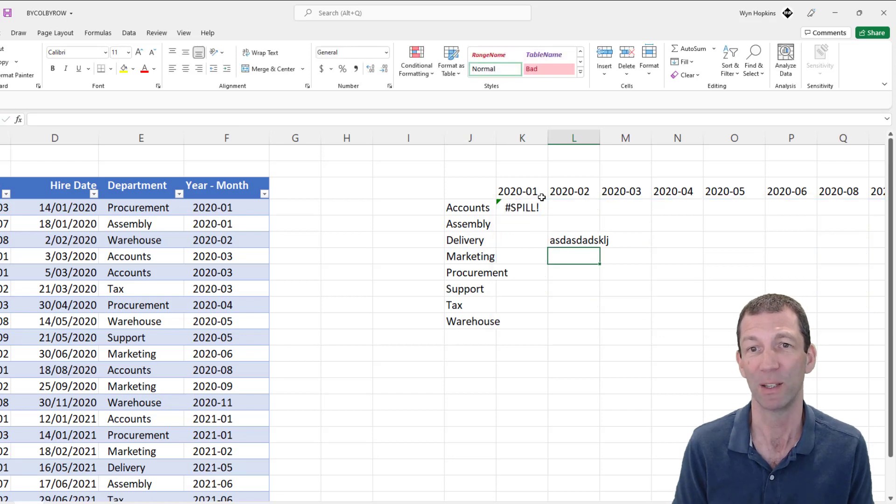
Step: Inspect the COUNTIFS formula in K4 and its spill range without changing it
{"action": "key", "text": "Up"}
{"action": "key", "text": "Up"}
{"action": "key", "text": "Up"}
{"action": "key", "text": "Left"}
{"action": "key", "text": "F2"}
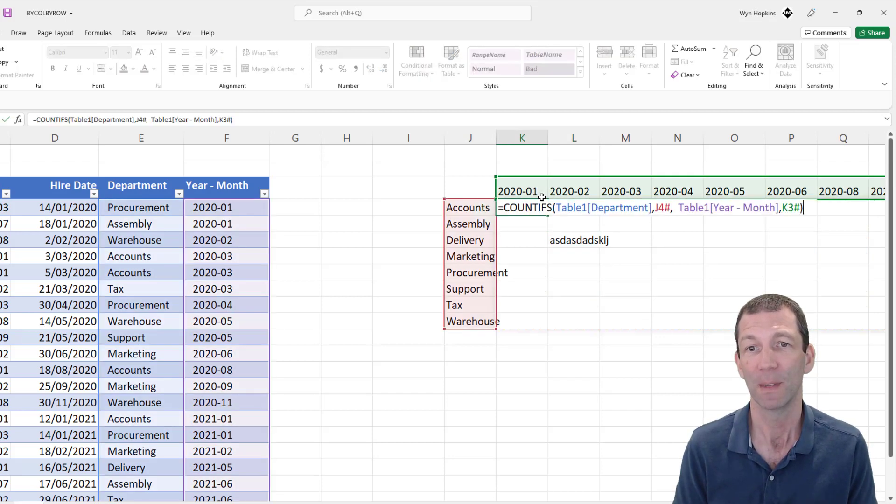
{"action": "key", "text": "Escape"}
Step: Delete the obstructing text from cell L6
{"action": "key", "text": "Down"}
{"action": "key", "text": "Down"}
{"action": "key", "text": "Right"}
{"action": "key", "text": "Delete"}
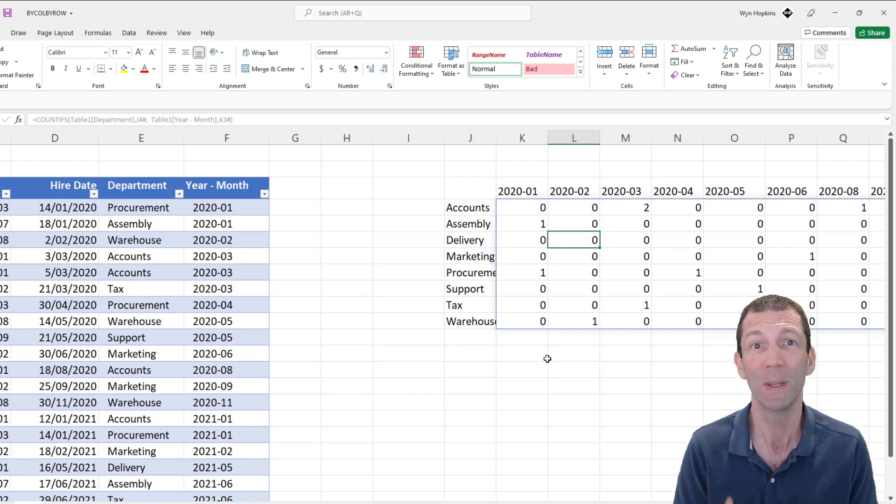
Step: Sum K4:K11 in K2 above the 2020-01 heading and copy the formula across to N2
{"action": "left_click", "coordinate": [526, 340]}
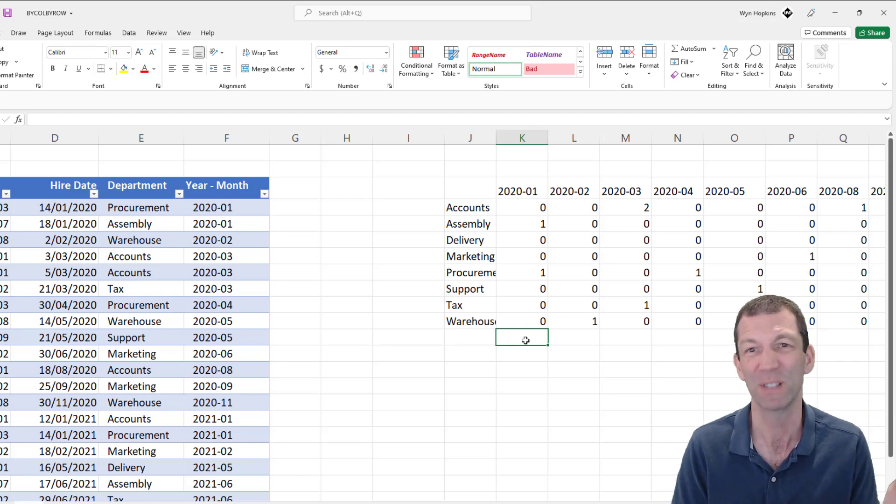
{"action": "left_click", "coordinate": [521, 171]}
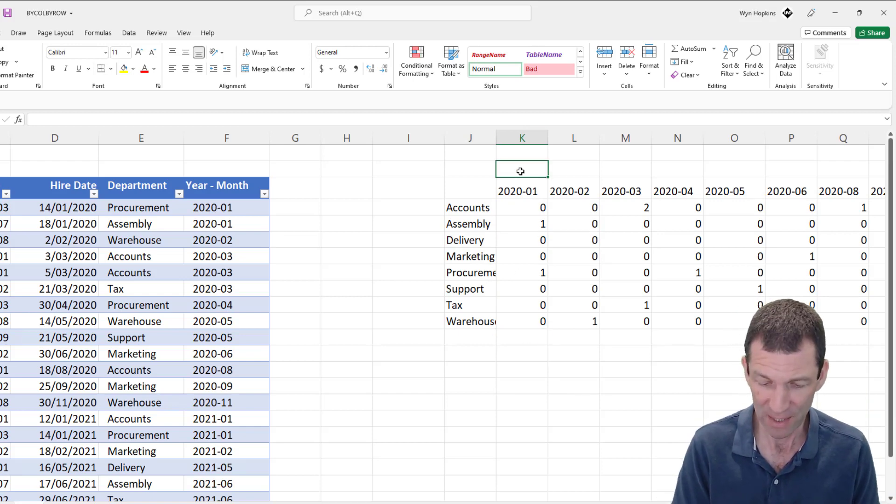
{"action": "type", "text": "=sum("}
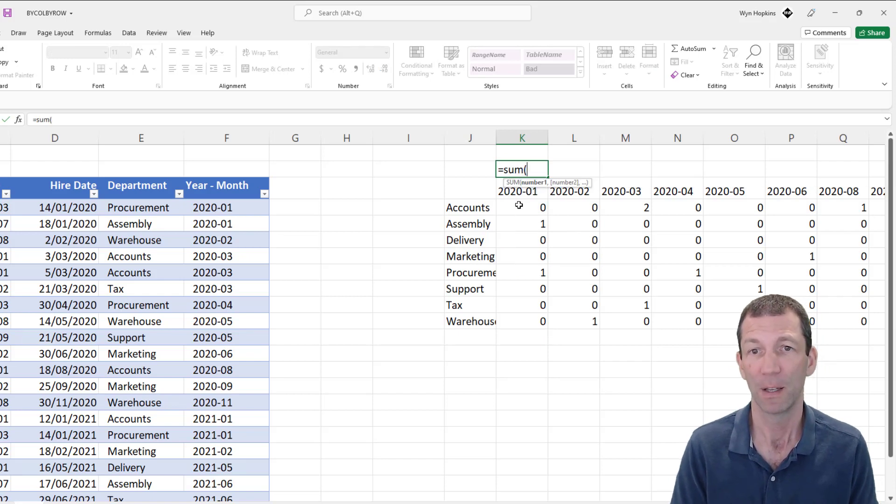
{"action": "left_click_drag", "start_coordinate": [519, 206], "coordinate": [522, 322]}
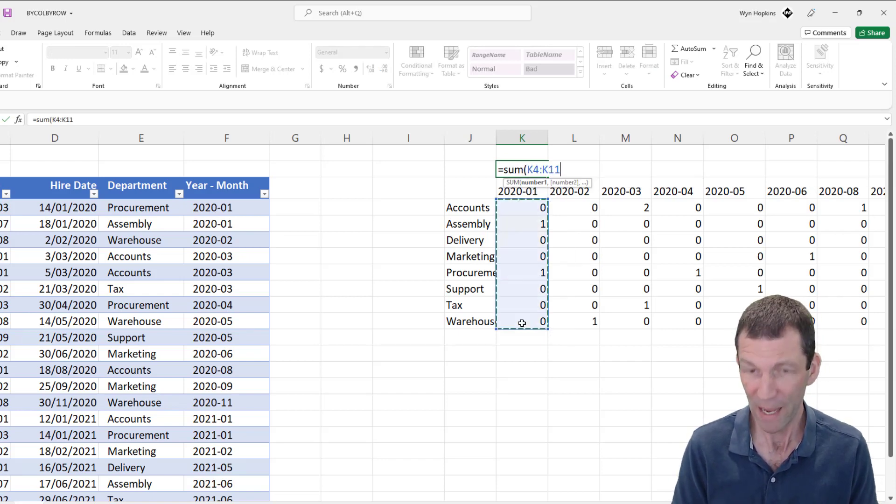
{"action": "key", "text": "ctrl+Return"}
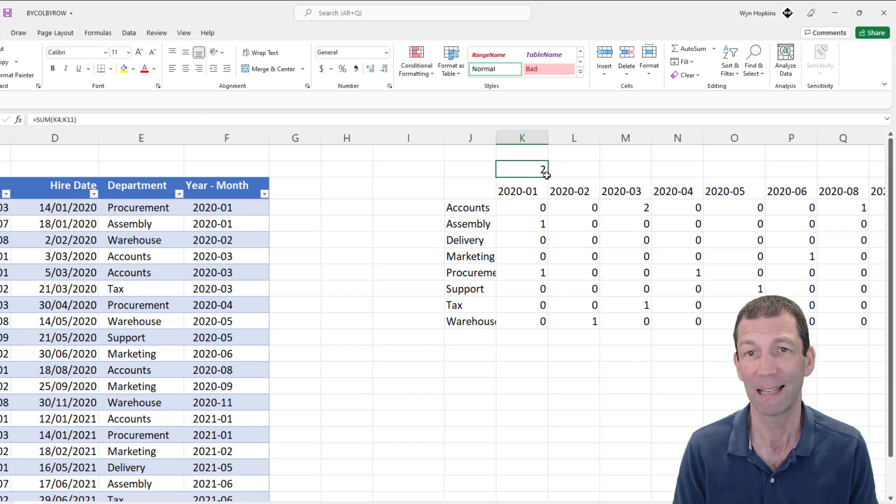
{"action": "left_click_drag", "start_coordinate": [546, 175], "coordinate": [702, 186]}
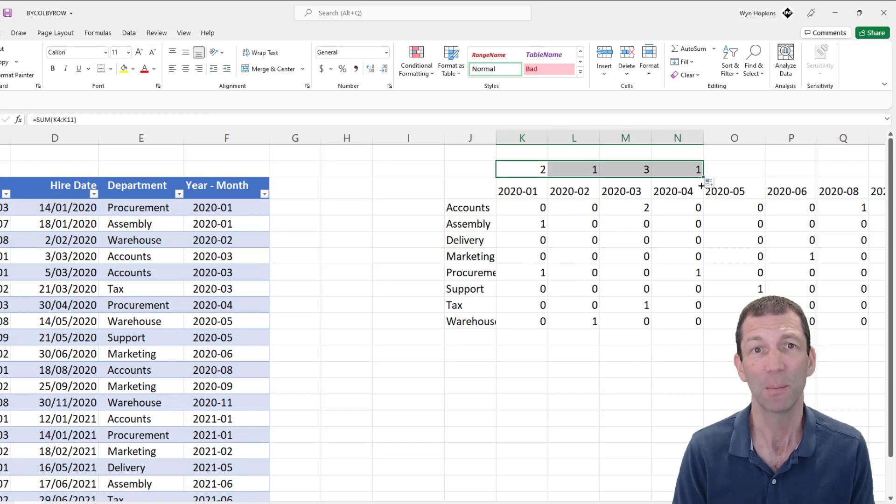
{"action": "left_click", "coordinate": [532, 205]}
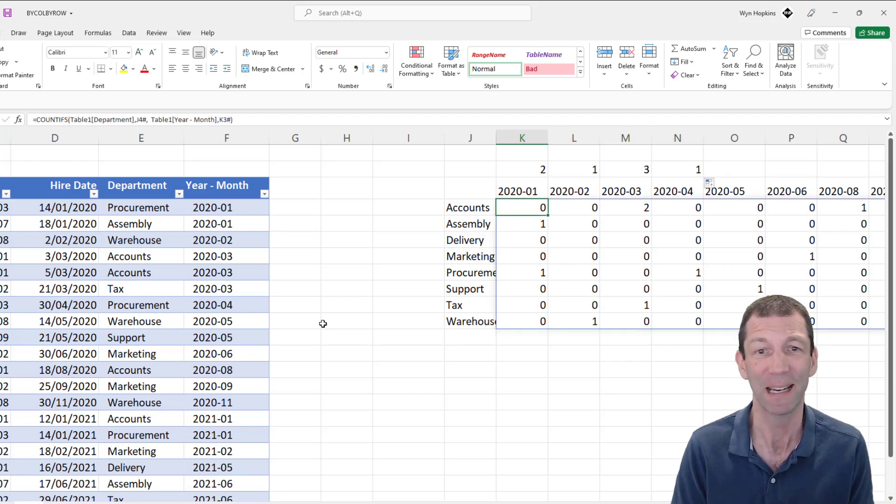
Step: Change the department in table cell E9 to Warranties
{"action": "left_click", "coordinate": [141, 286]}
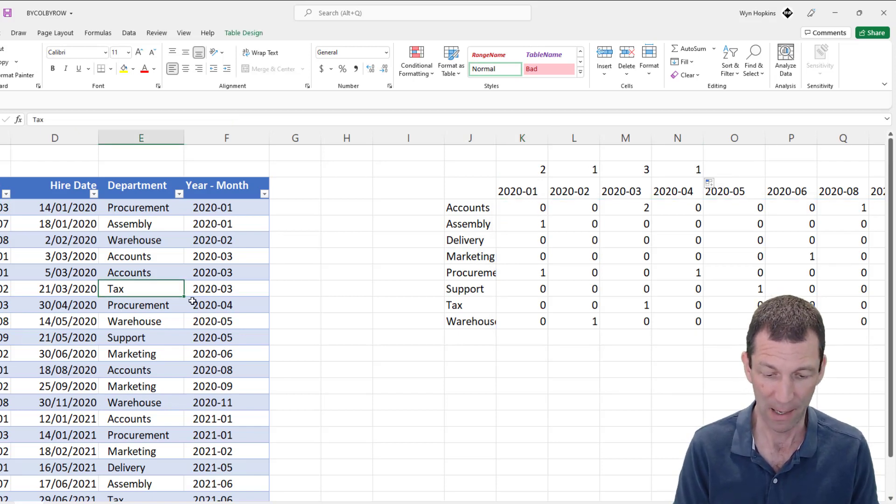
{"action": "type", "text": "Warrin"}
{"action": "key", "text": "BackSpace"}
{"action": "key", "text": "BackSpace"}
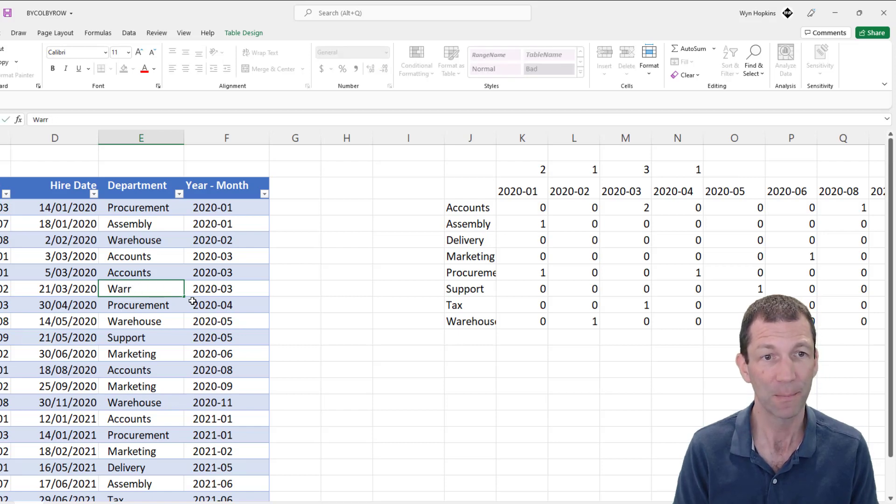
{"action": "type", "text": "anties"}
{"action": "key", "text": "Return"}
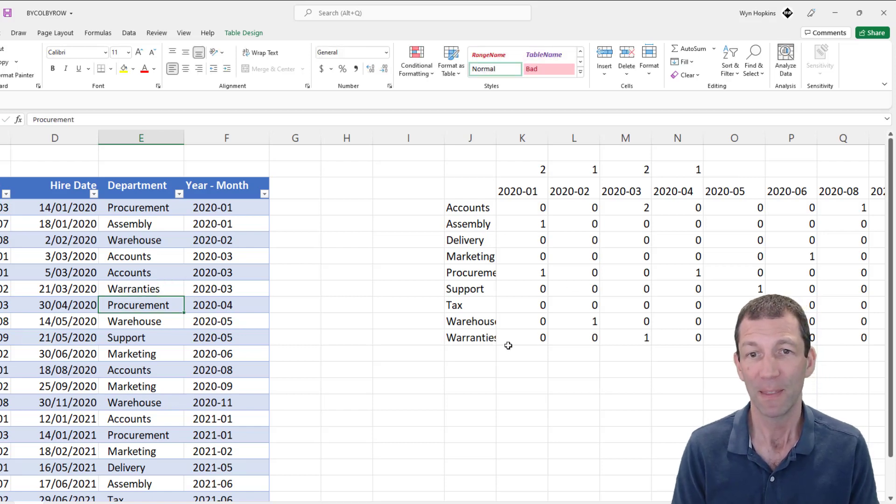
Step: Check the range summed in M2 against the Warranties row, and clear the SUM formulas from K2:N2
{"action": "left_click", "coordinate": [481, 340]}
{"action": "left_click", "coordinate": [540, 340]}
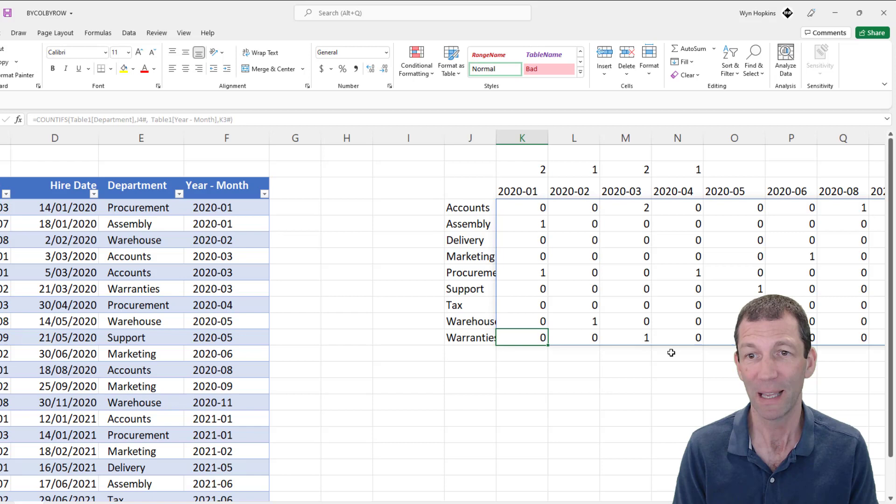
{"action": "left_click", "coordinate": [630, 337]}
{"action": "double_click", "coordinate": [624, 169]}
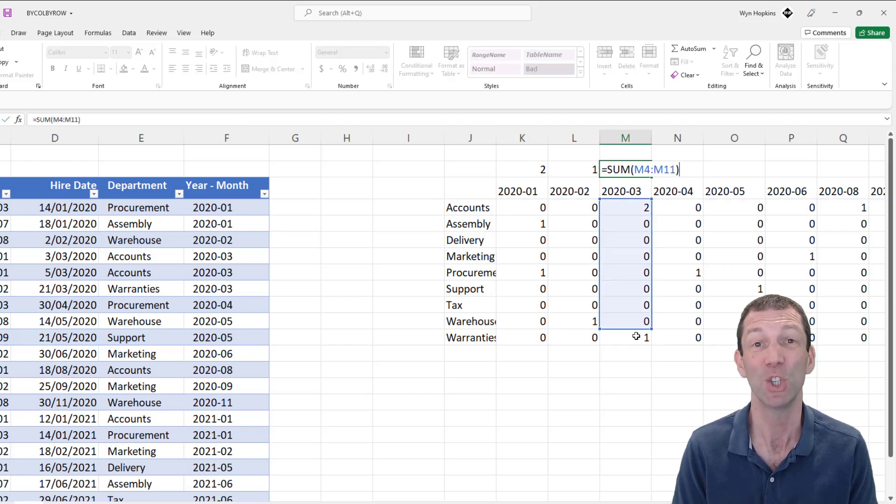
{"action": "key", "text": "Escape"}
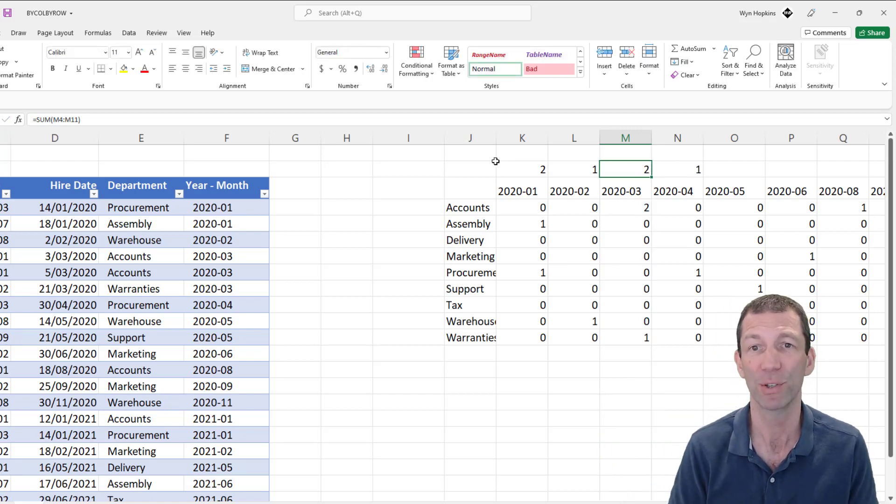
{"action": "left_click_drag", "start_coordinate": [499, 164], "coordinate": [665, 167]}
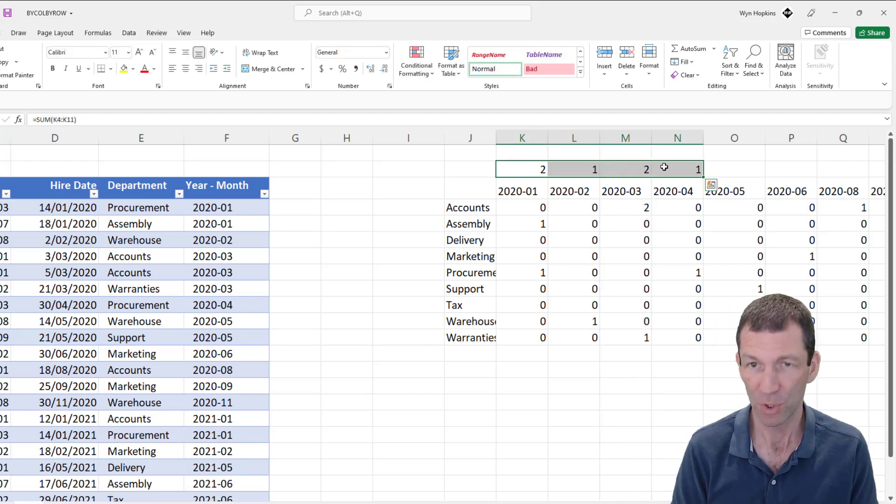
{"action": "key", "text": "Delete"}
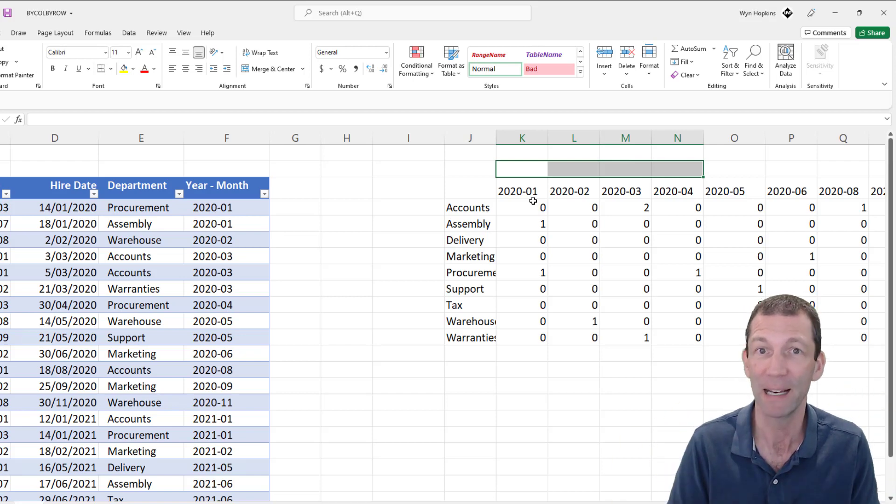
Step: Start a BYCOL formula in K2 with the spilled range K4# as its array
{"action": "left_click", "coordinate": [524, 167]}
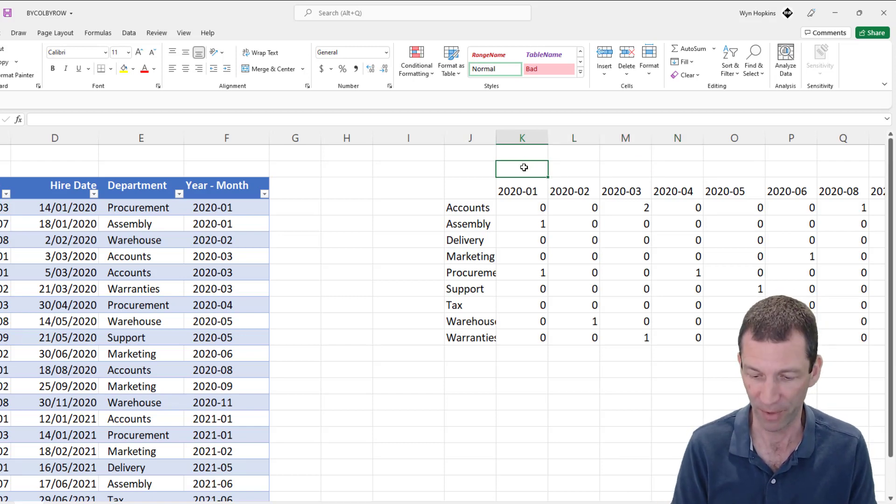
{"action": "type", "text": "=BYCOL("}
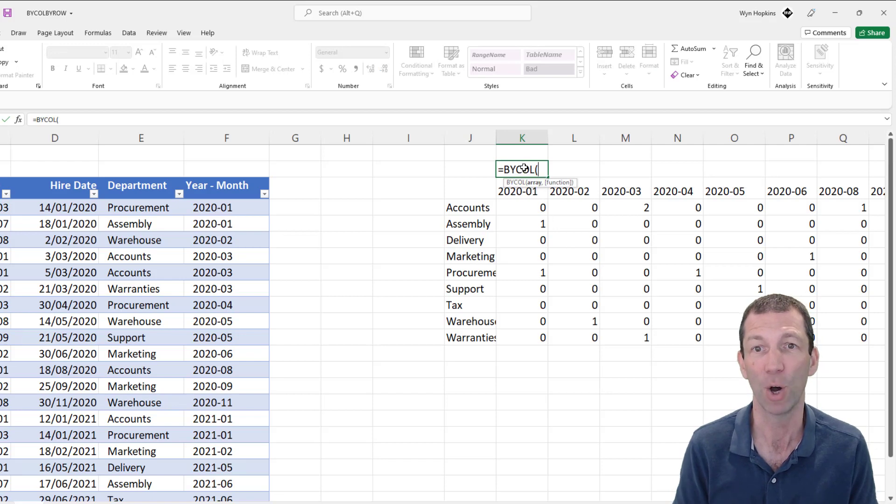
{"action": "left_click", "coordinate": [524, 205]}
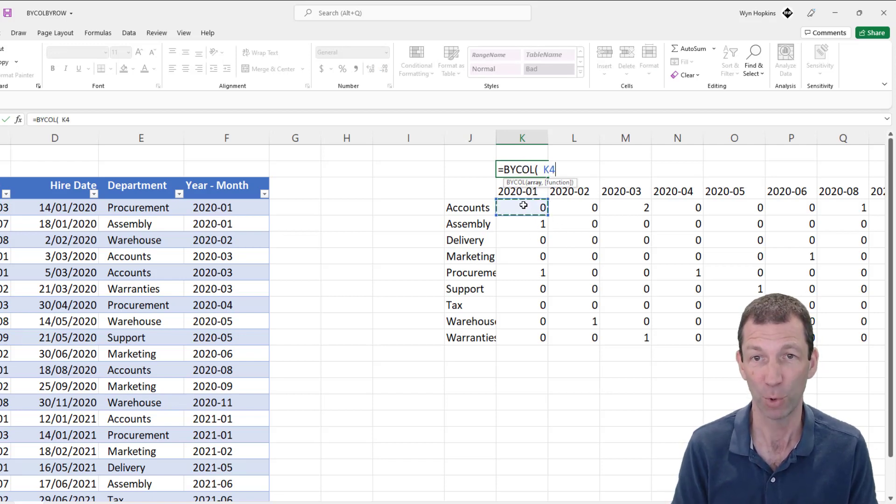
{"action": "type", "text": "#"}
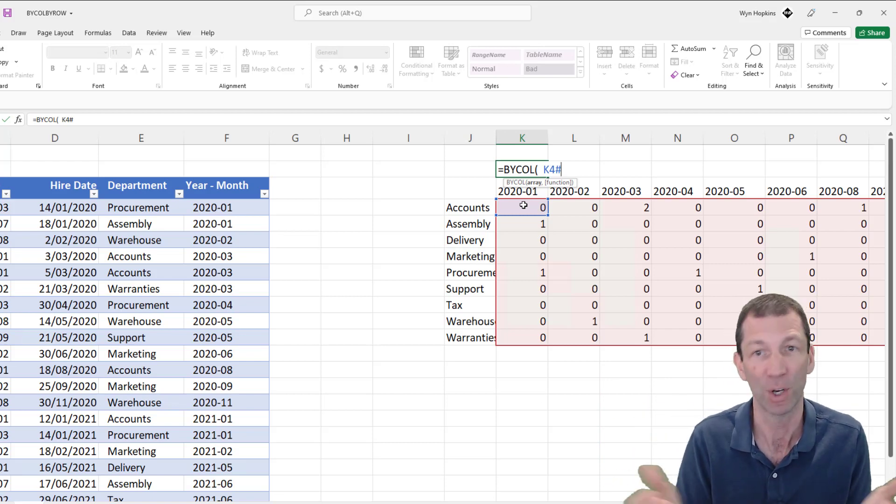
{"action": "type", "text": ", "}
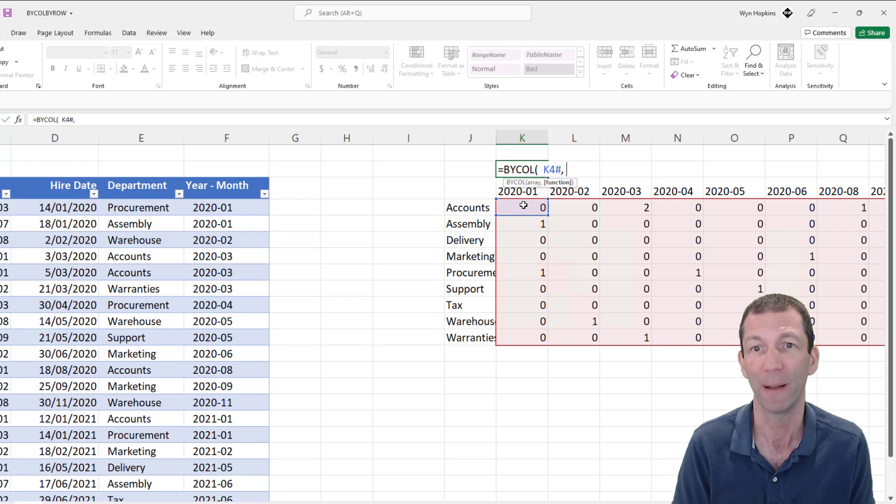
Step: Complete the BYCOL formula in K2 with LAMBDA(_col, SUM(_col)) as its function and enter it, accepting the bracket correction
{"action": "type", "text": "LAMB"}
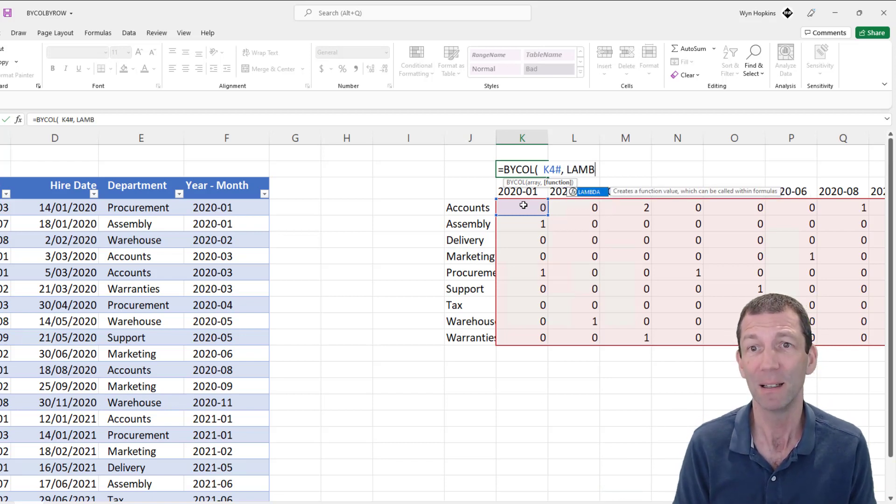
{"action": "key", "text": "Tab"}
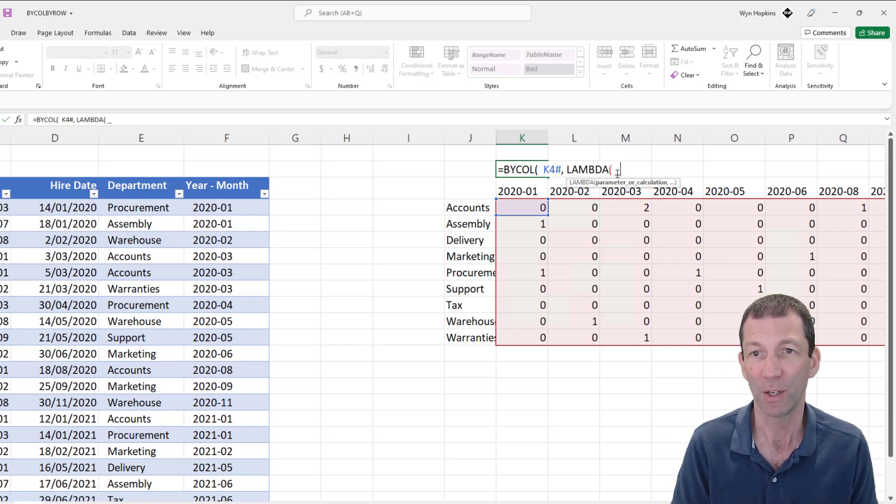
{"action": "type", "text": "_col"}
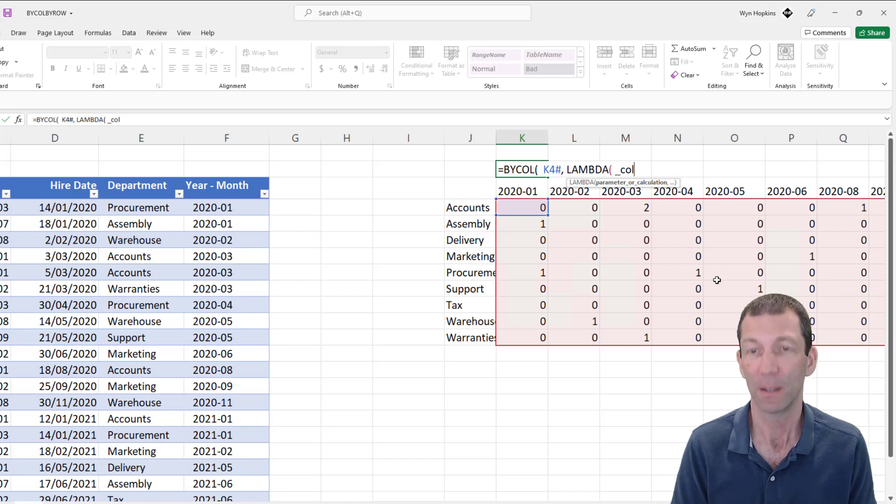
{"action": "type", "text": ","}
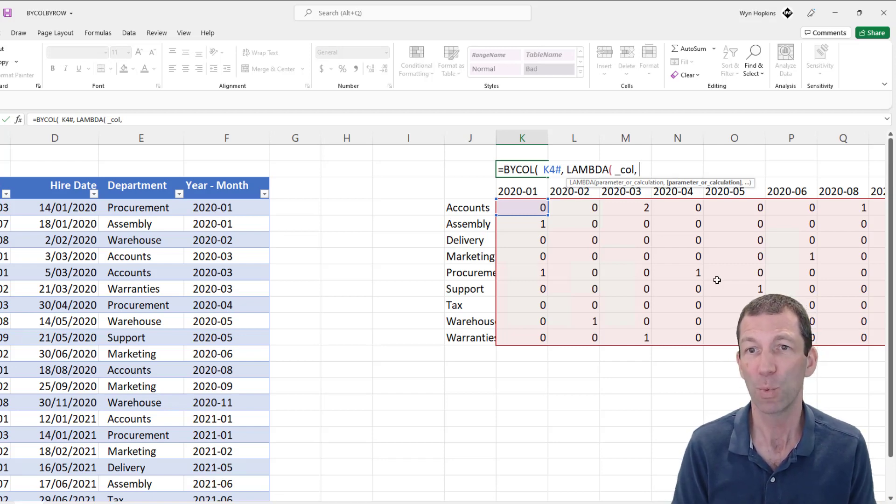
{"action": "type", "text": " SUM"}
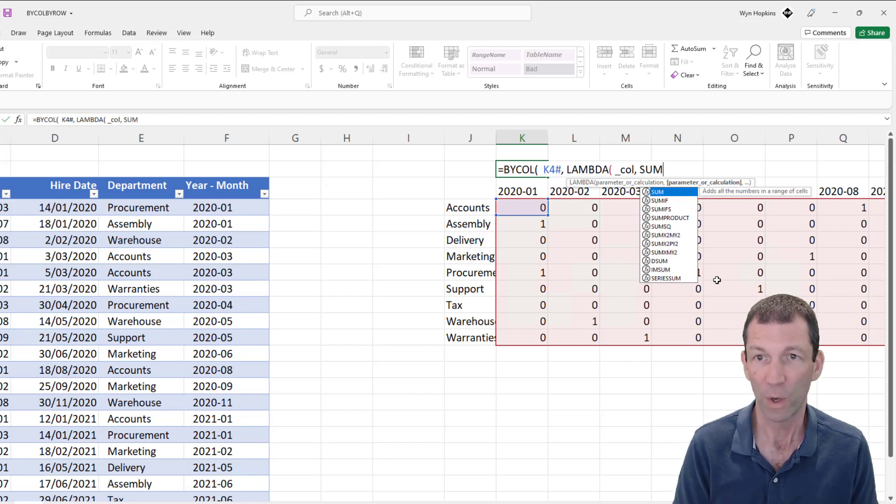
{"action": "type", "text": "(_col"}
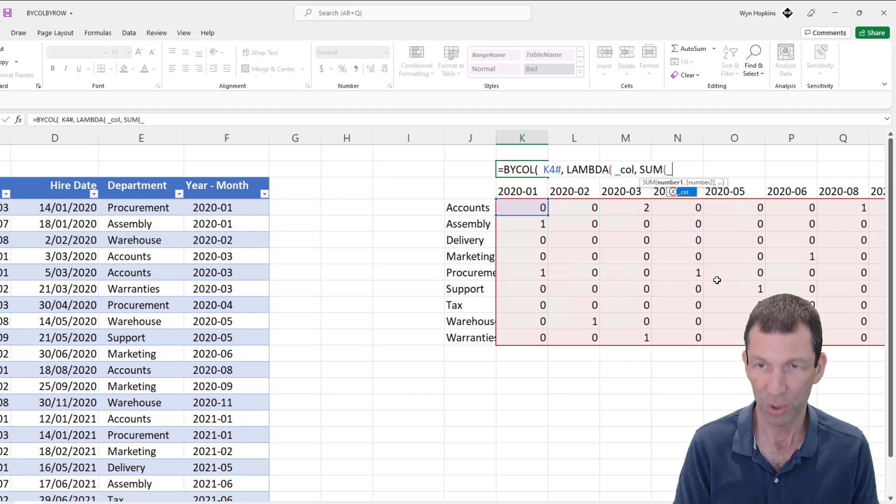
{"action": "type", "text": ") )"}
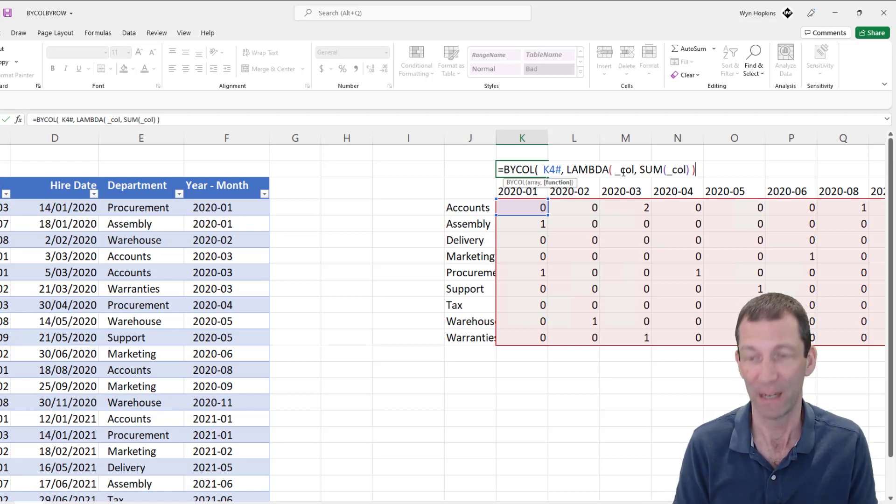
{"action": "key", "text": "Return"}
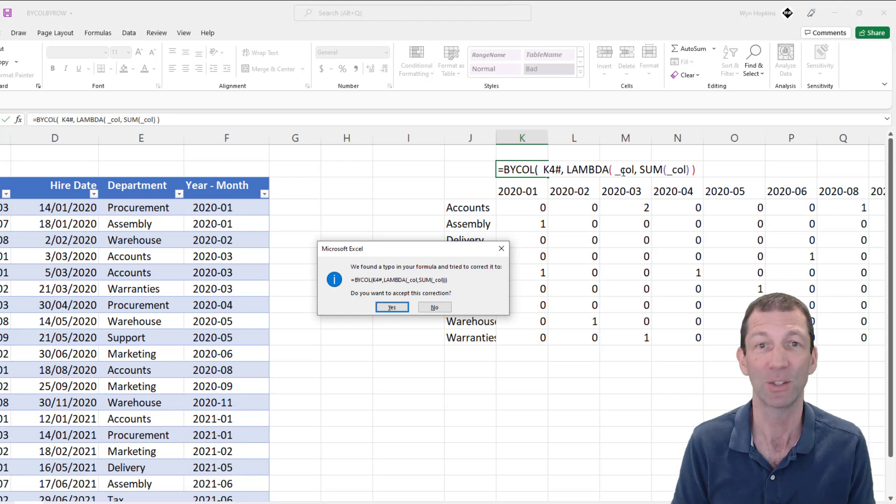
{"action": "key", "text": "Return"}
{"action": "key", "text": "Up"}
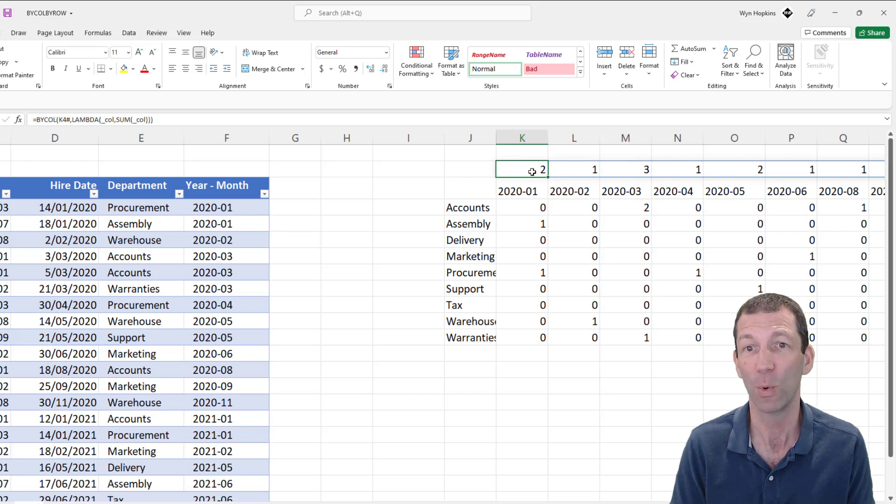
Step: Change the department in table cell E10 to Procurement2 and check the BYCOL total in M2 against the 2020-03 column
{"action": "left_click", "coordinate": [641, 169]}
{"action": "left_click_drag", "start_coordinate": [639, 212], "coordinate": [646, 341]}
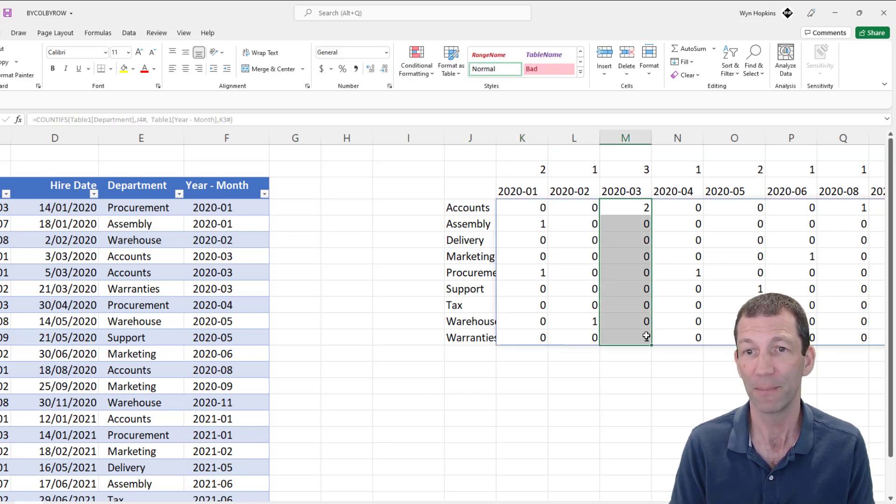
{"action": "left_click", "coordinate": [136, 302]}
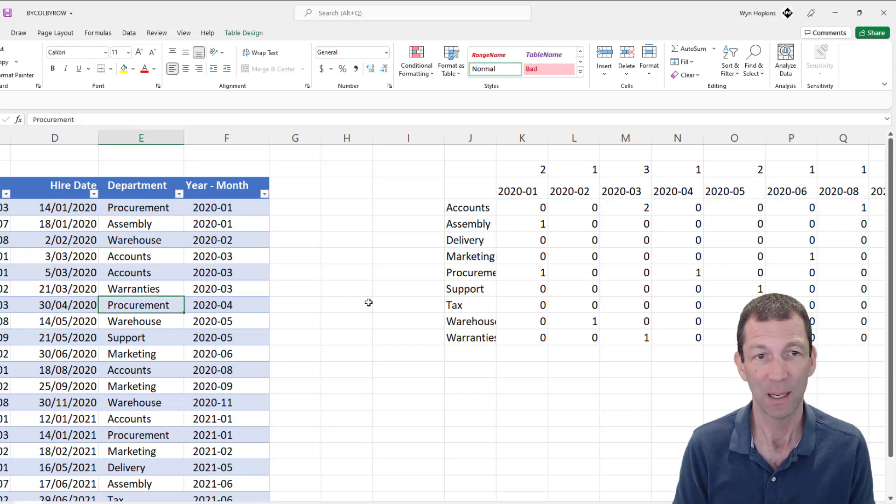
{"action": "key", "text": "F2"}
{"action": "type", "text": "2"}
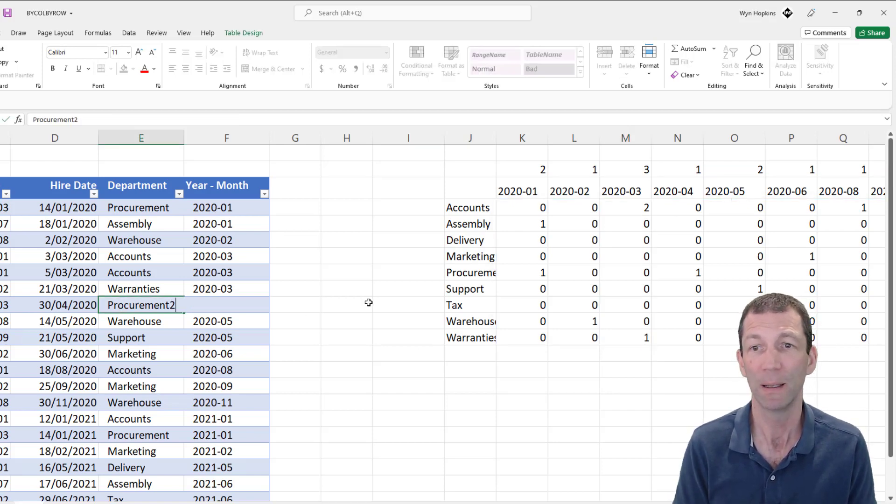
{"action": "key", "text": "Return"}
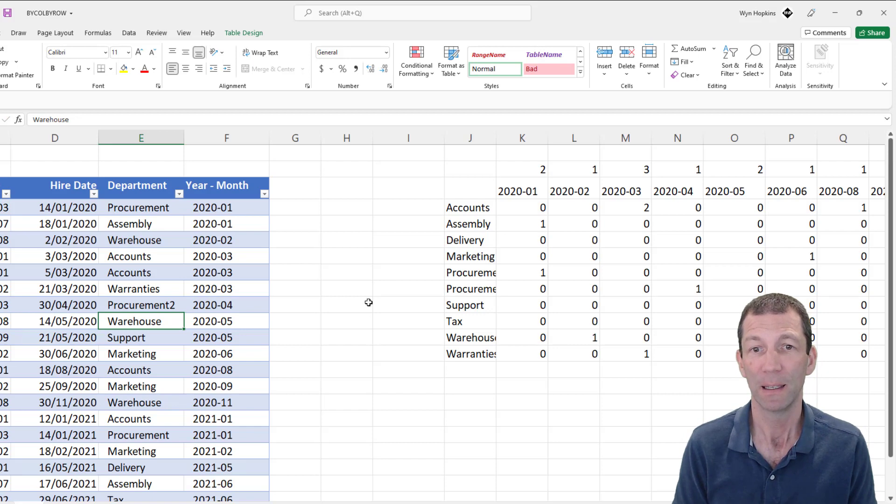
{"action": "left_click", "coordinate": [637, 171]}
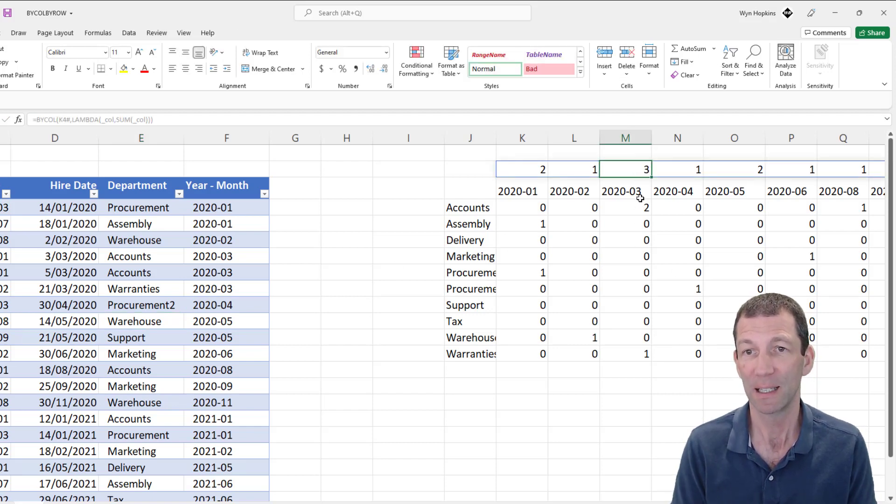
{"action": "left_click_drag", "start_coordinate": [636, 206], "coordinate": [637, 356]}
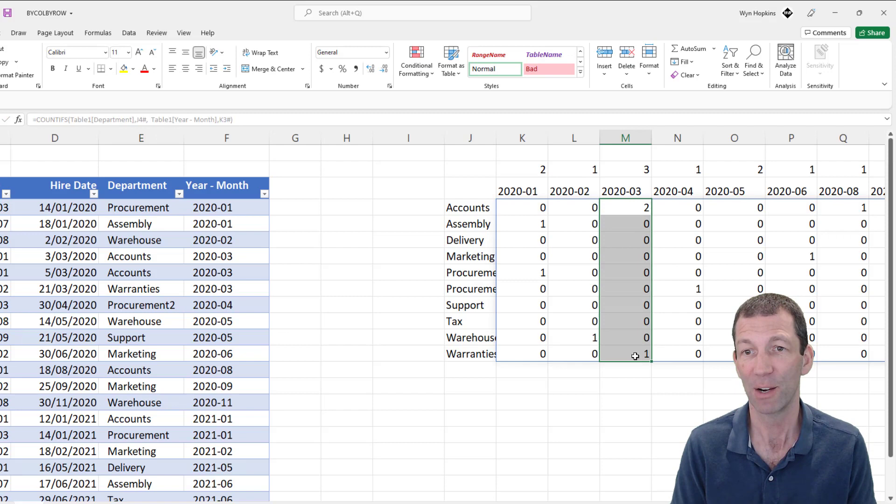
Step: Examine the spilled BYCOL totals in row 2 from the first month column through 2021-07
{"action": "left_click", "coordinate": [628, 389]}
{"action": "left_click", "coordinate": [516, 166]}
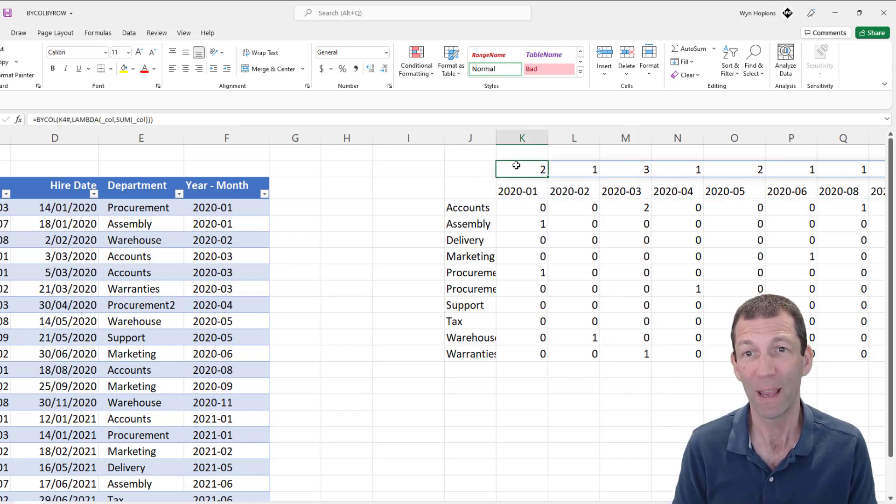
{"action": "key", "text": "Right"}
{"action": "key", "text": "Right"}
{"action": "key", "text": "Right"}
{"action": "key", "text": "Right"}
{"action": "key", "text": "Right"}
{"action": "key", "text": "Right"}
{"action": "key", "text": "Right"}
{"action": "key", "text": "Right"}
{"action": "key", "text": "Right"}
{"action": "key", "text": "Right"}
{"action": "key", "text": "Right"}
{"action": "key", "text": "Right"}
{"action": "key", "text": "Right"}
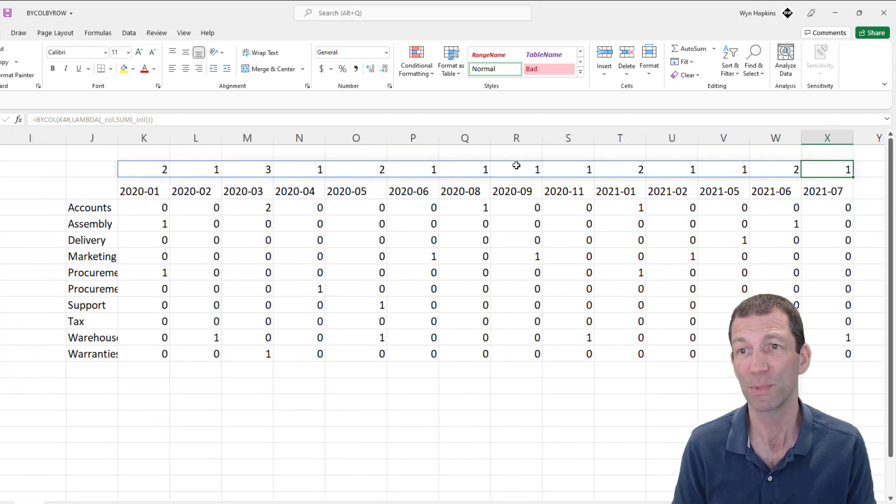
{"action": "key", "text": "Right"}
{"action": "key", "text": "Right"}
{"action": "key", "text": "Left"}
{"action": "key", "text": "Left"}
{"action": "key", "text": "ctrl+Left"}
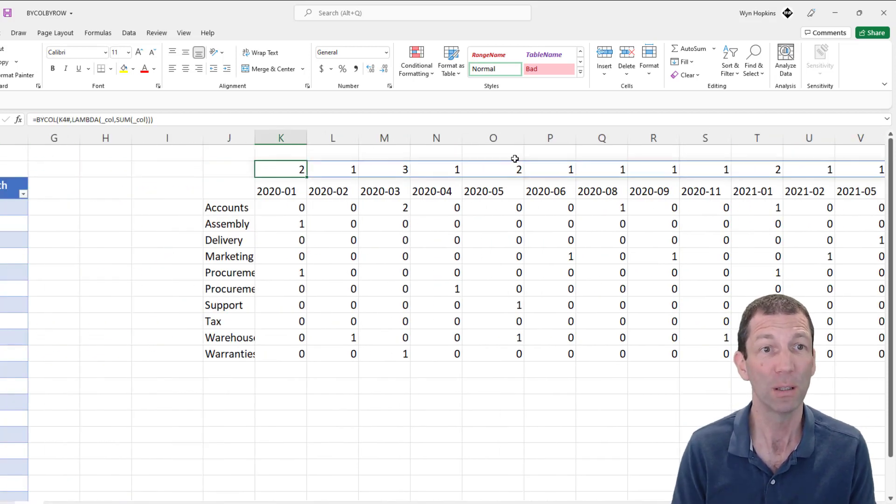
Step: Start a BYROW formula in I4, beside the Accounts label, with the spilled range K4# as its array
{"action": "key", "text": "Down"}
{"action": "key", "text": "Left"}
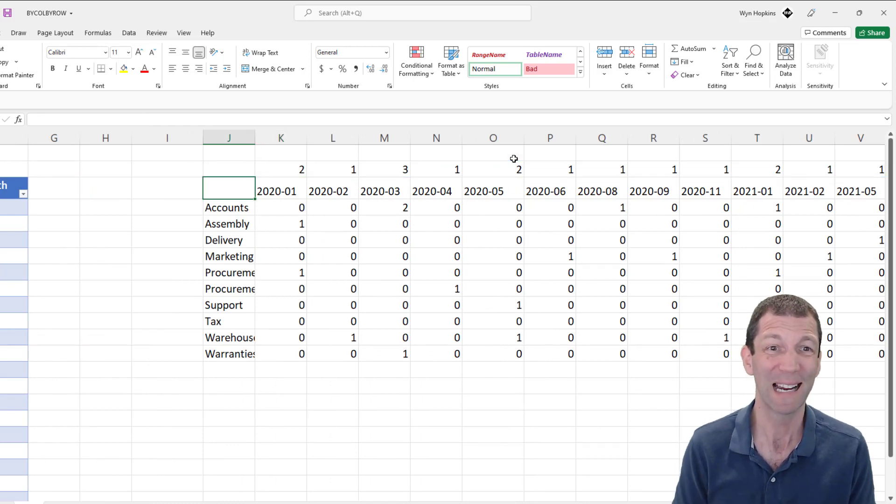
{"action": "key", "text": "Down"}
{"action": "key", "text": "Left"}
{"action": "type", "text": "=BY"}
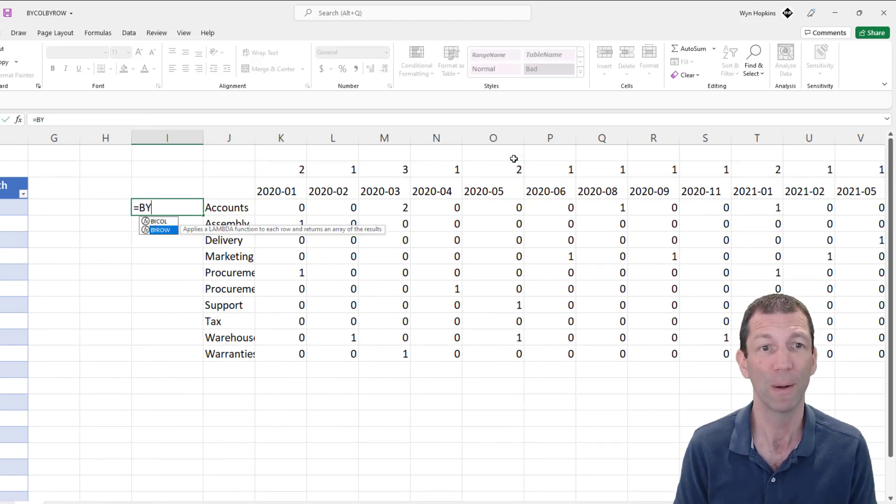
{"action": "key", "text": "Tab"}
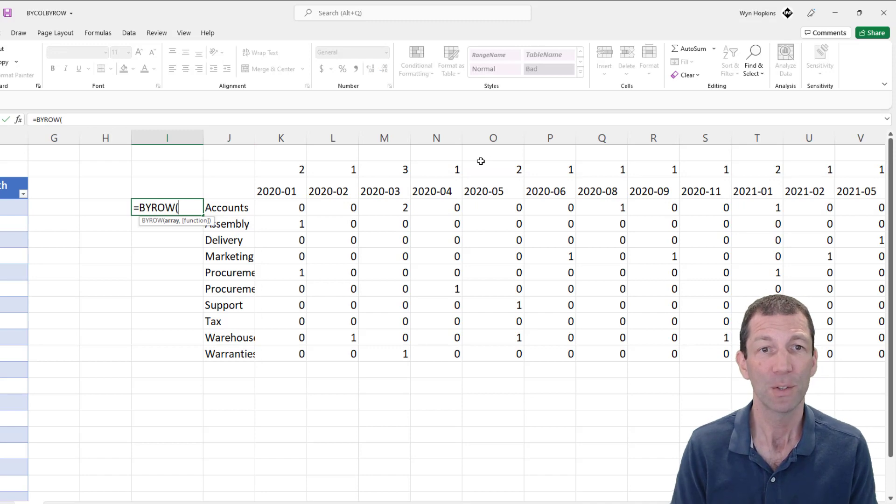
{"action": "left_click", "coordinate": [284, 210]}
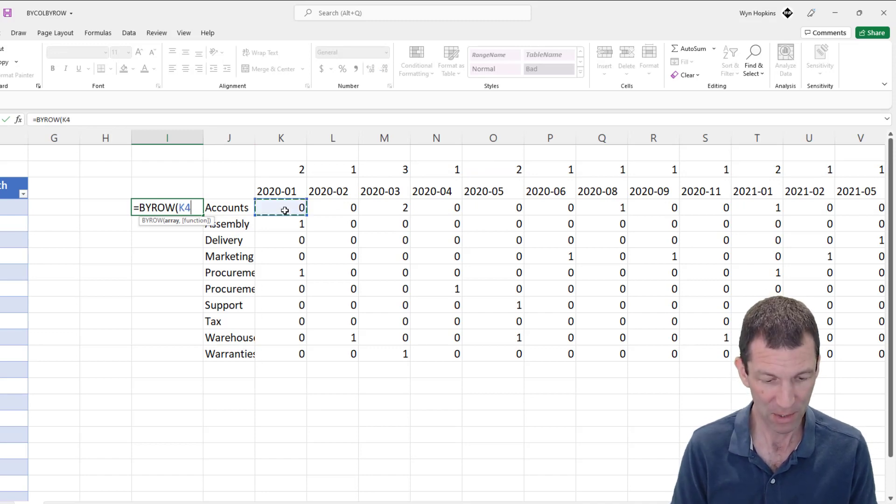
{"action": "type", "text": "#"}
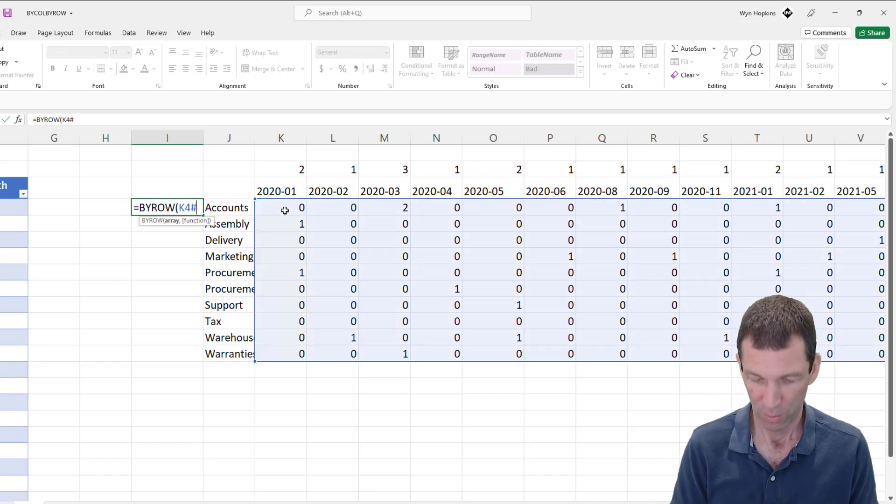
{"action": "type", "text": ","}
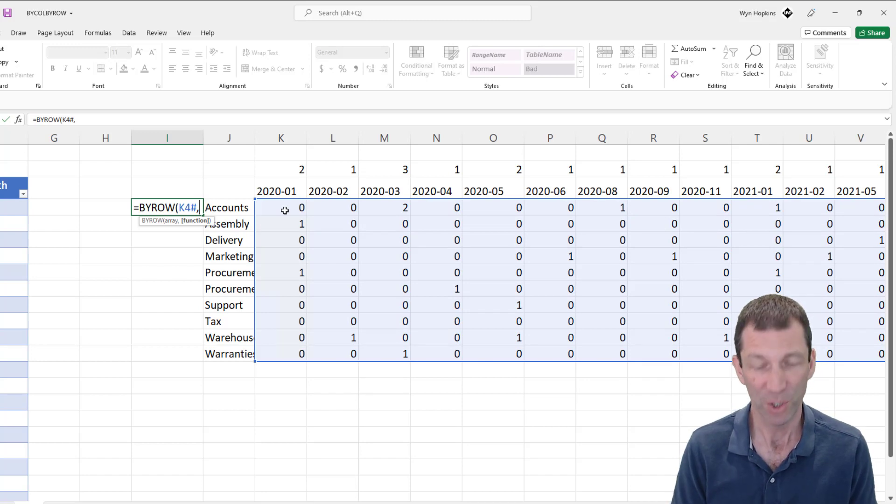
Step: Complete the BYROW formula in I4 with LAMBDA(_row, SUM(_row)) as its function and enter it
{"action": "type", "text": " LAMB"}
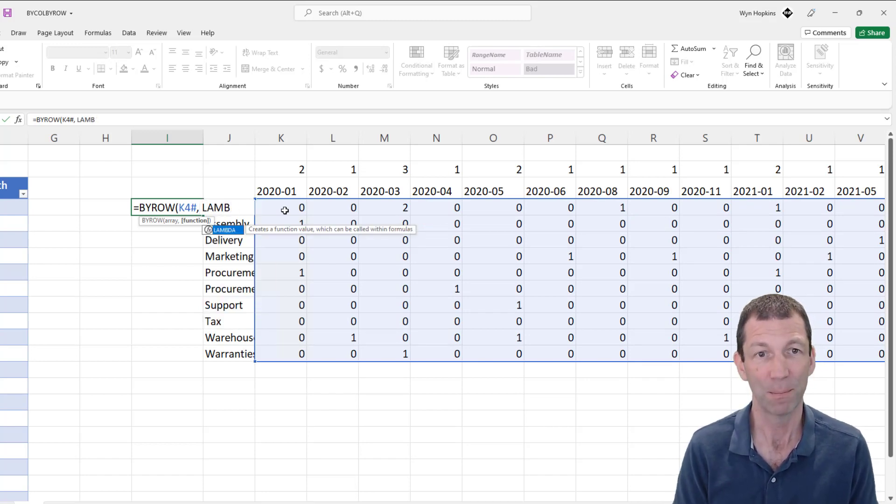
{"action": "type", "text": "DA("}
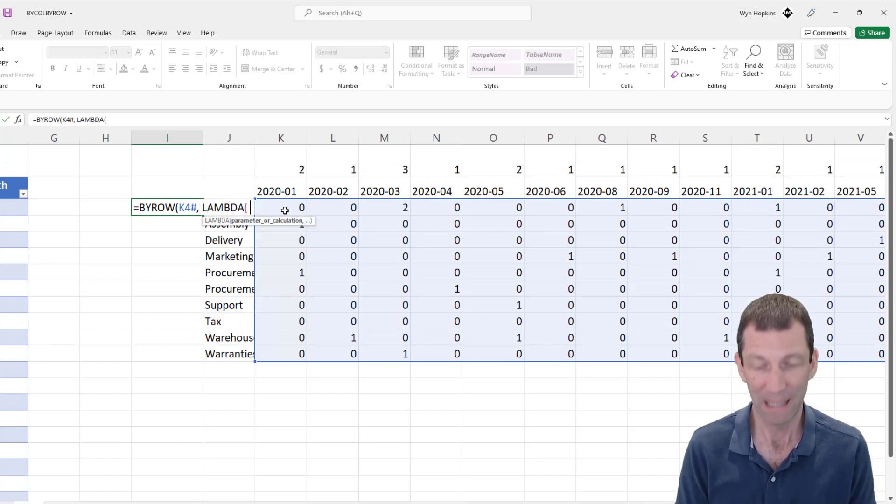
{"action": "type", "text": " _"}
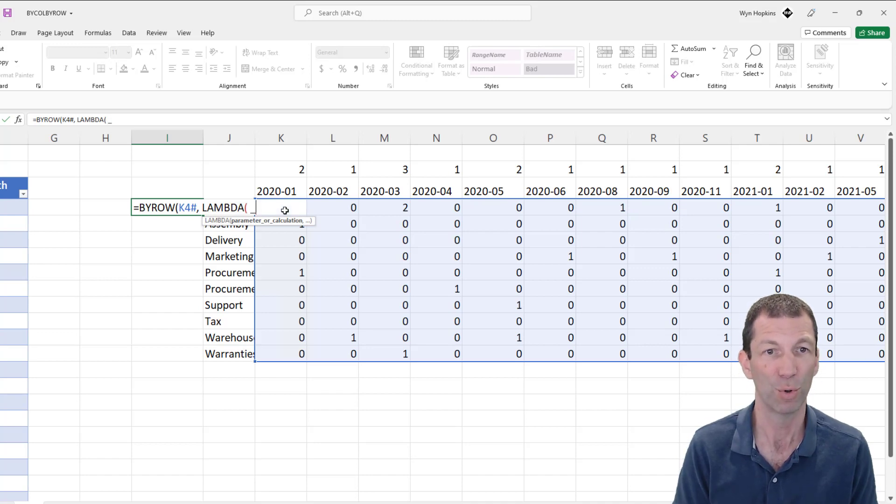
{"action": "type", "text": "row"}
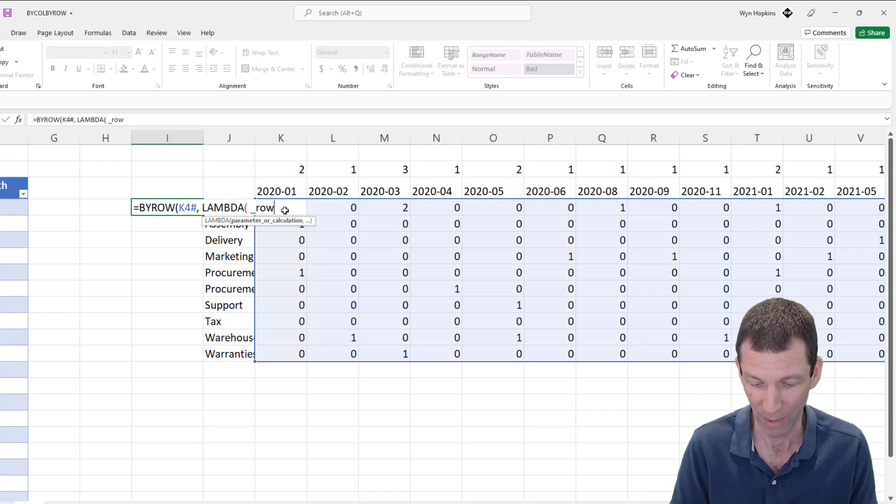
{"action": "type", "text": ", "}
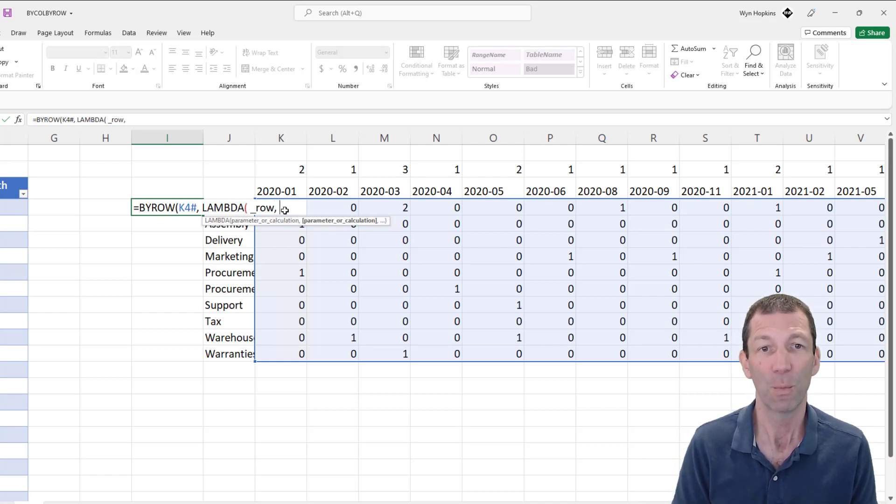
{"action": "type", "text": "SUM("}
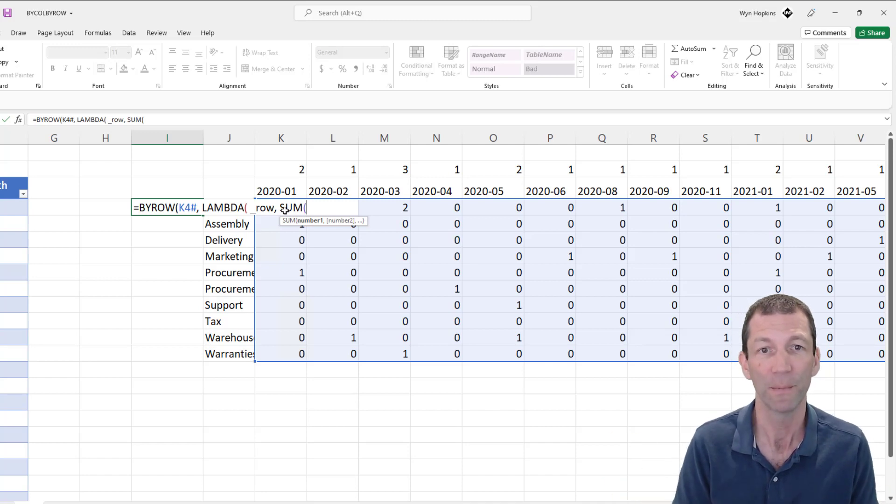
{"action": "type", "text": "_row) )"}
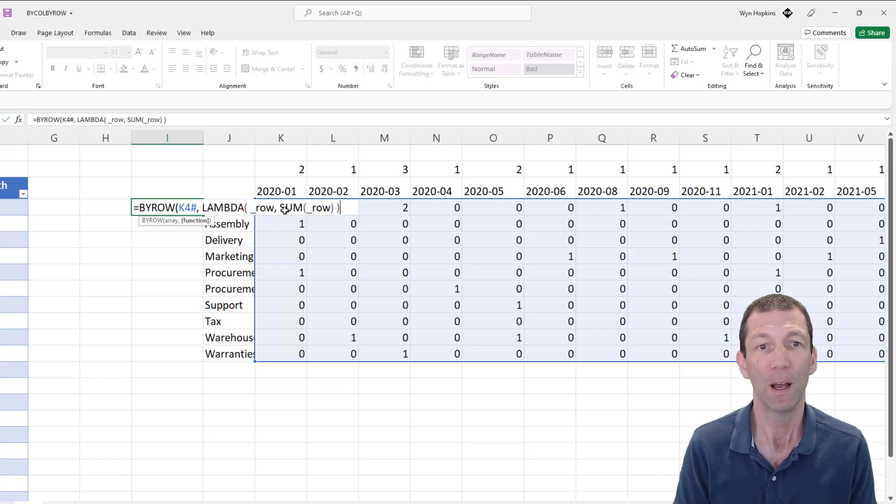
{"action": "type", "text": " )"}
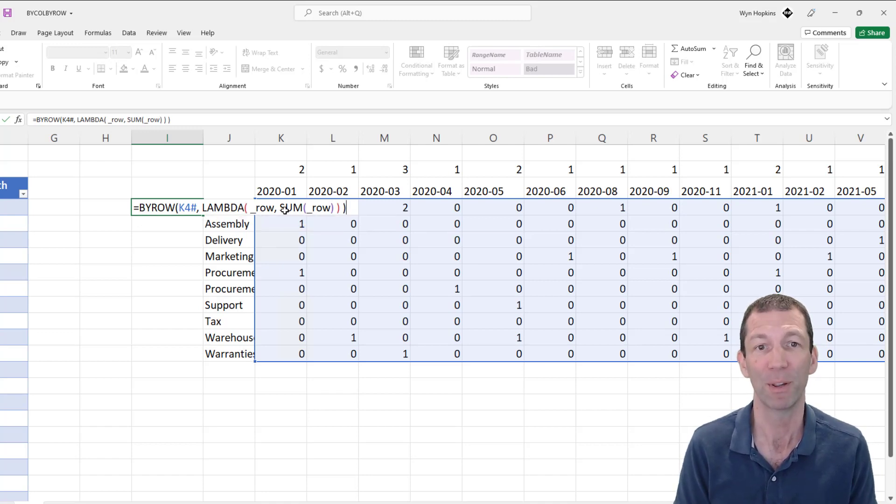
{"action": "key", "text": "ctrl+Return"}
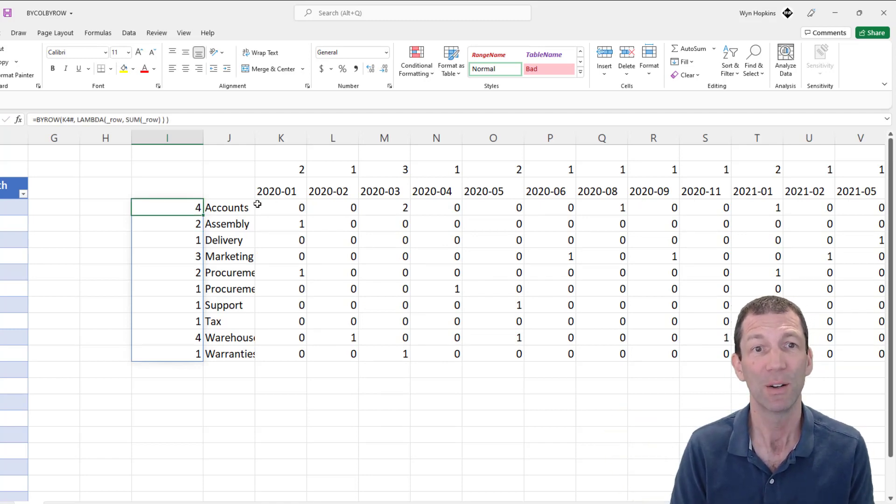
Step: Enter the grand total formula =SUM(K2#) in I2, covering the spilled column totals
{"action": "left_click", "coordinate": [186, 170]}
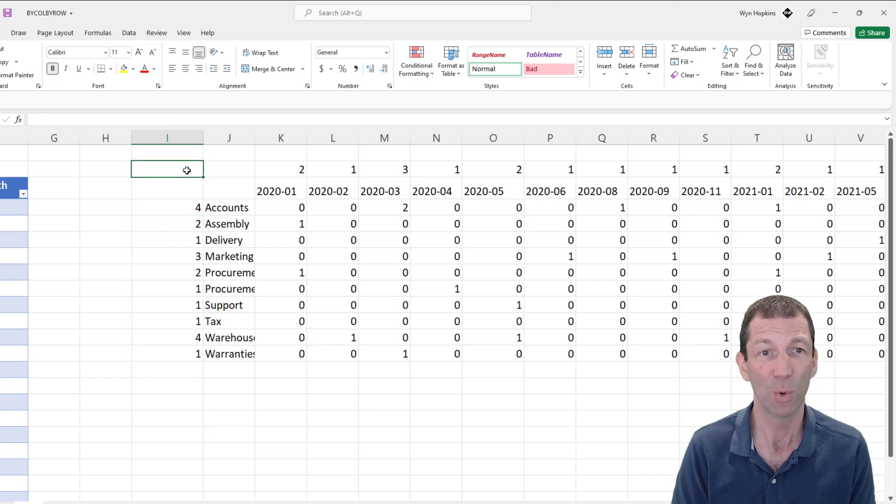
{"action": "type", "text": "=sum("}
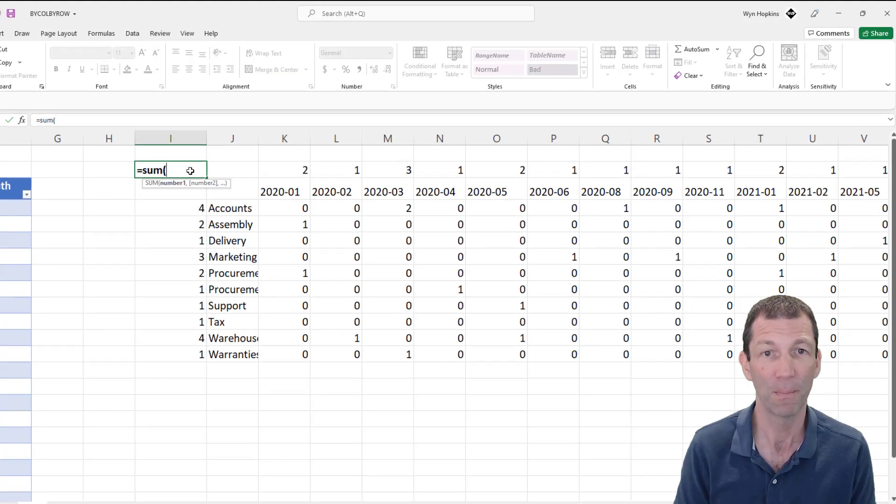
{"action": "key", "text": "Right"}
{"action": "key", "text": "Right"}
{"action": "key", "text": "ctrl+shift+Right"}
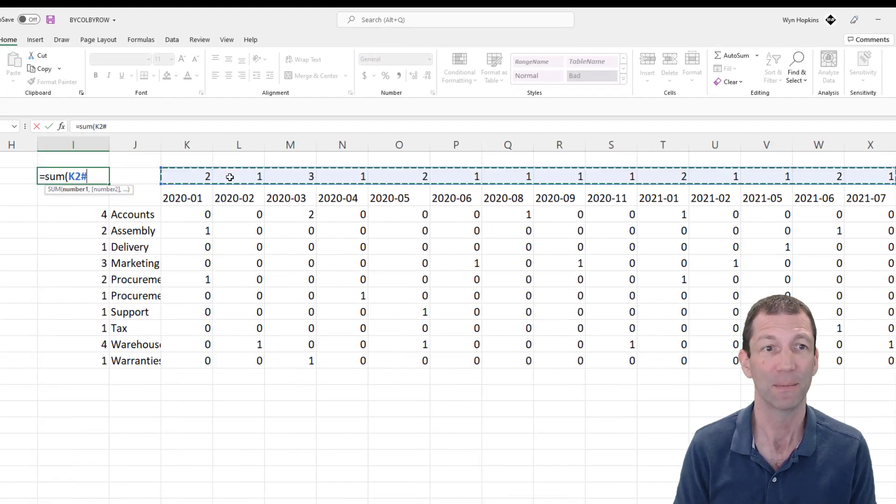
{"action": "key", "text": "ctrl+Return"}
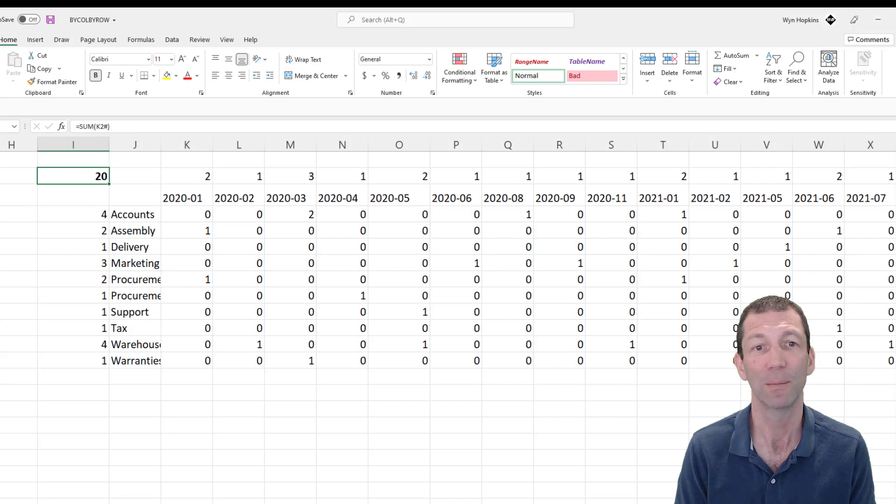
{"action": "scroll", "coordinate": [591, 484], "scroll_direction": "left", "scroll_amount": 3}
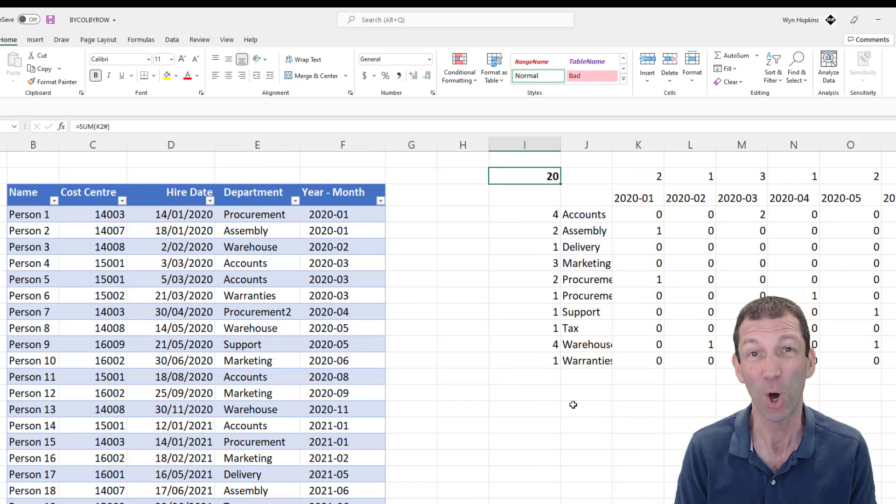